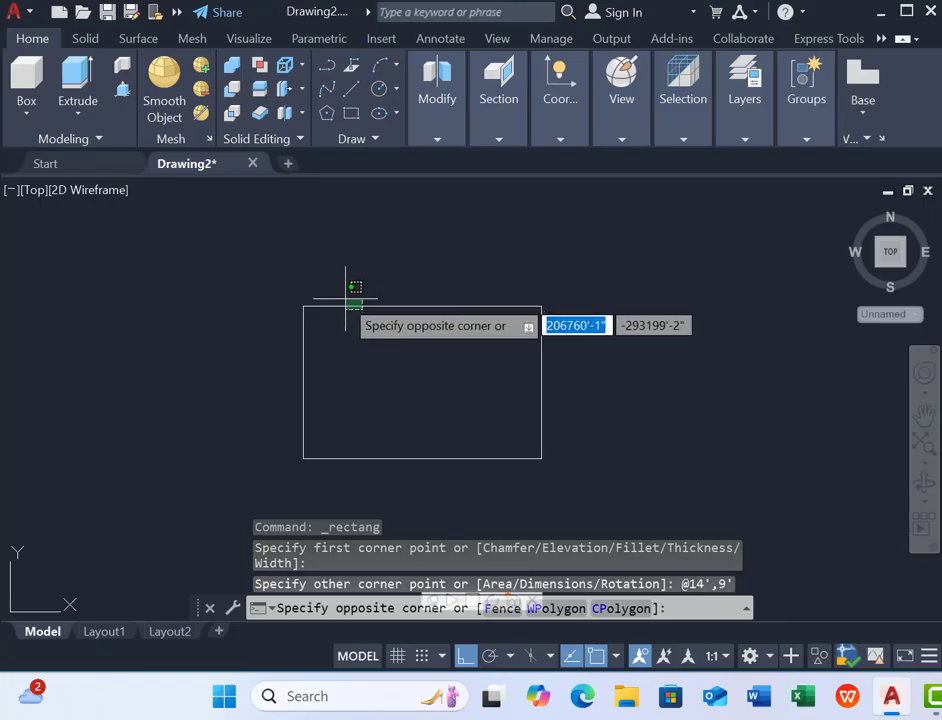
# - Explode the rectangle into separate lines
pyautogui.click(347, 303)
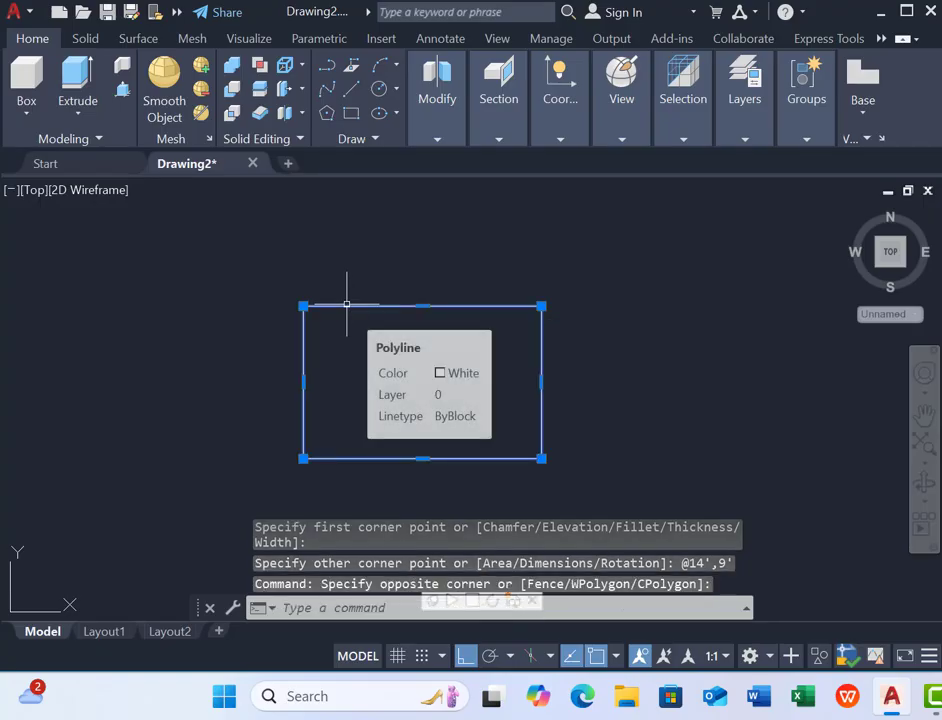
pyautogui.write('B')
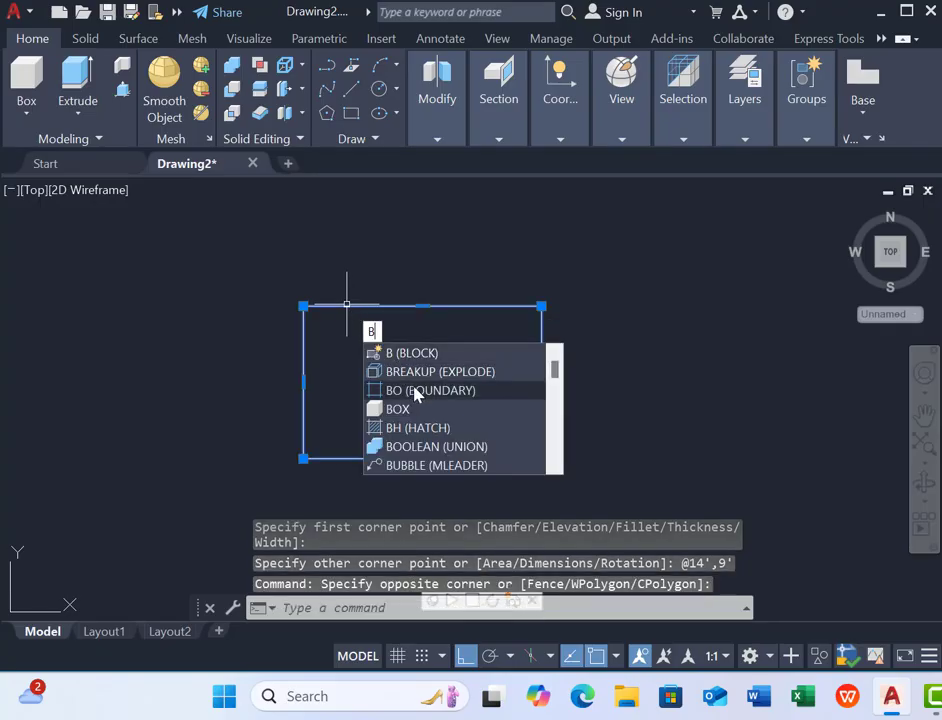
pyautogui.click(430, 371)
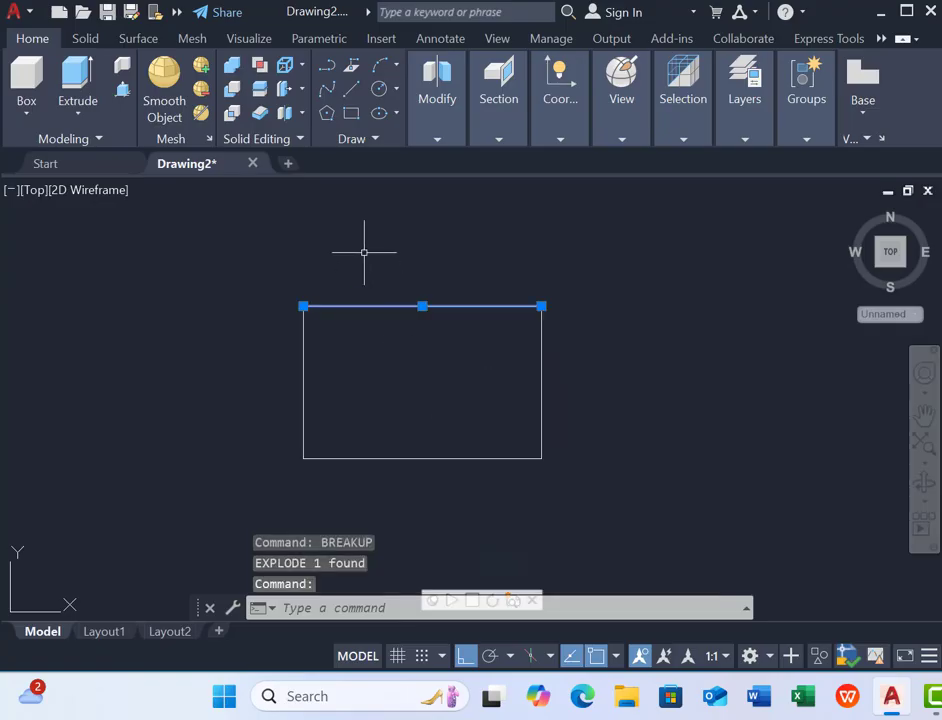
# - Shorten the rectangle's top line by 24 inches at each end
pyautogui.click(303, 306)
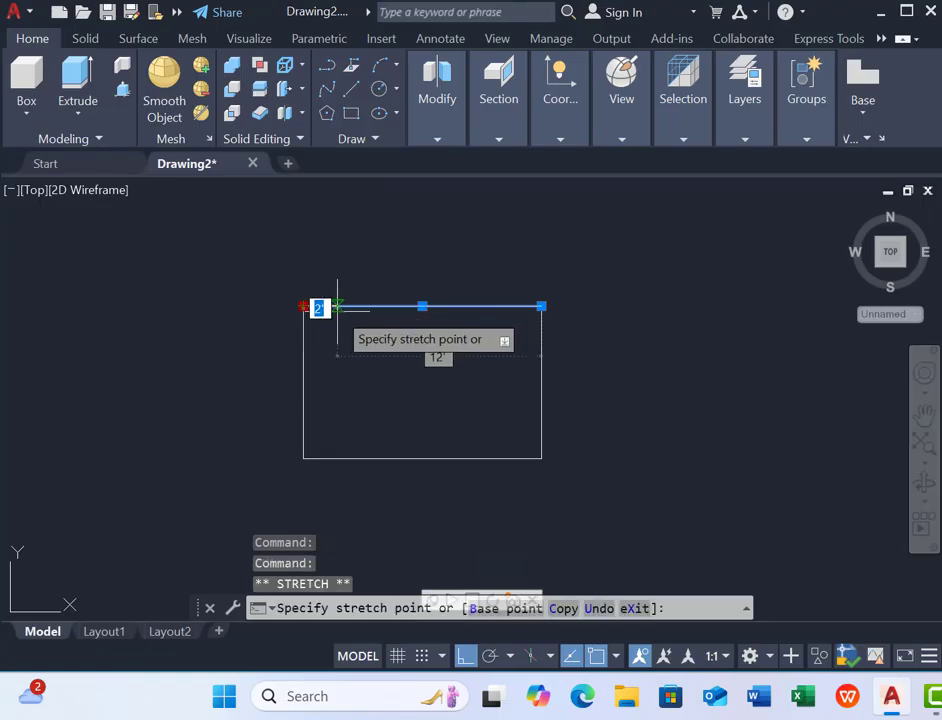
pyautogui.write('24')
pyautogui.press('Return')
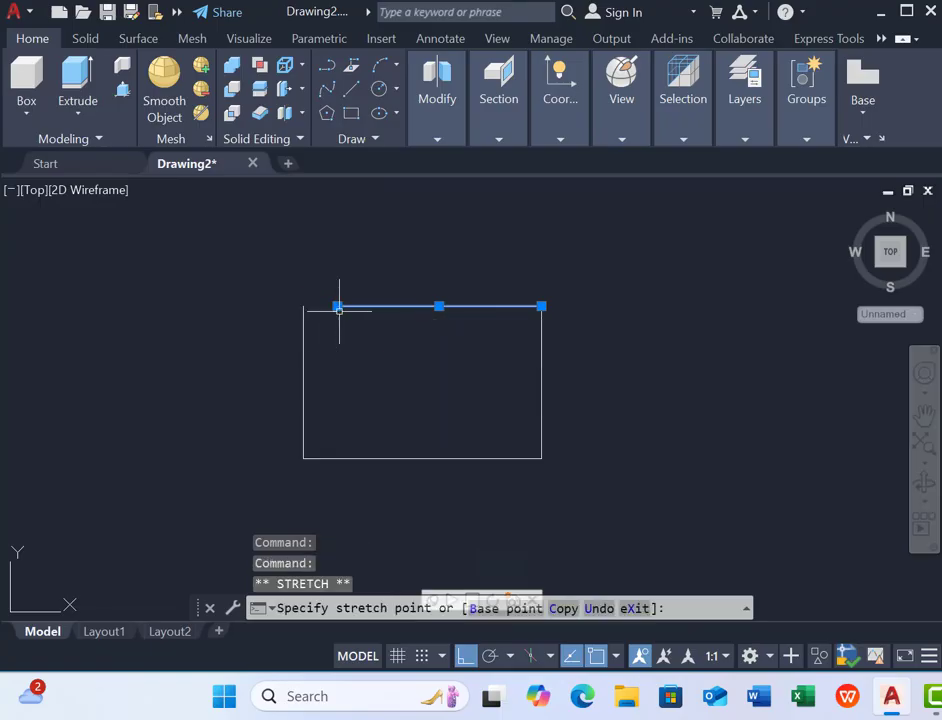
pyautogui.click(541, 306)
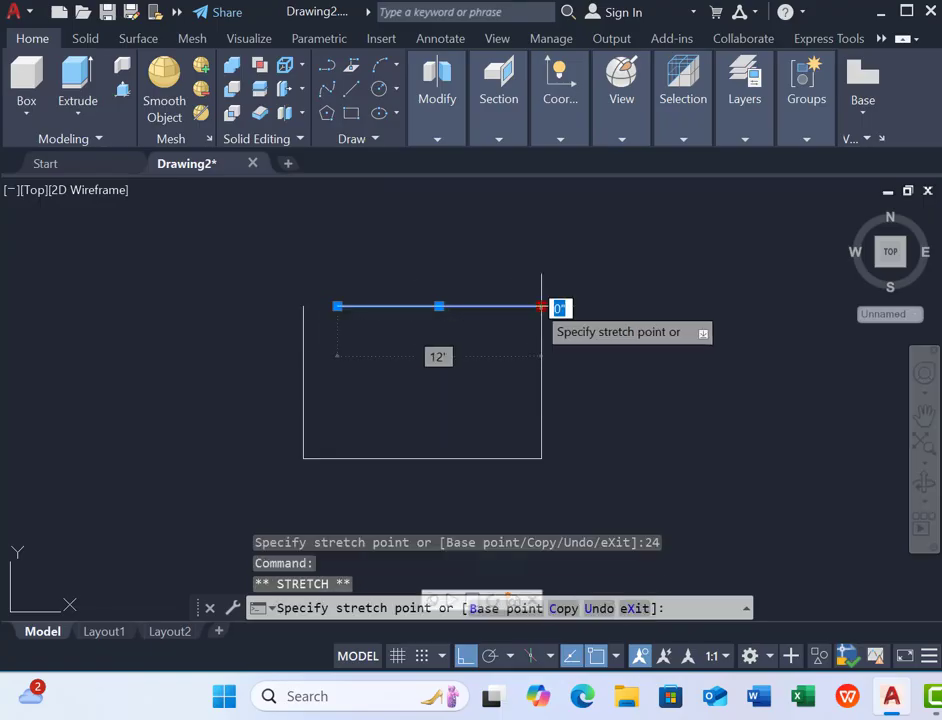
pyautogui.write('24')
pyautogui.press('Return')
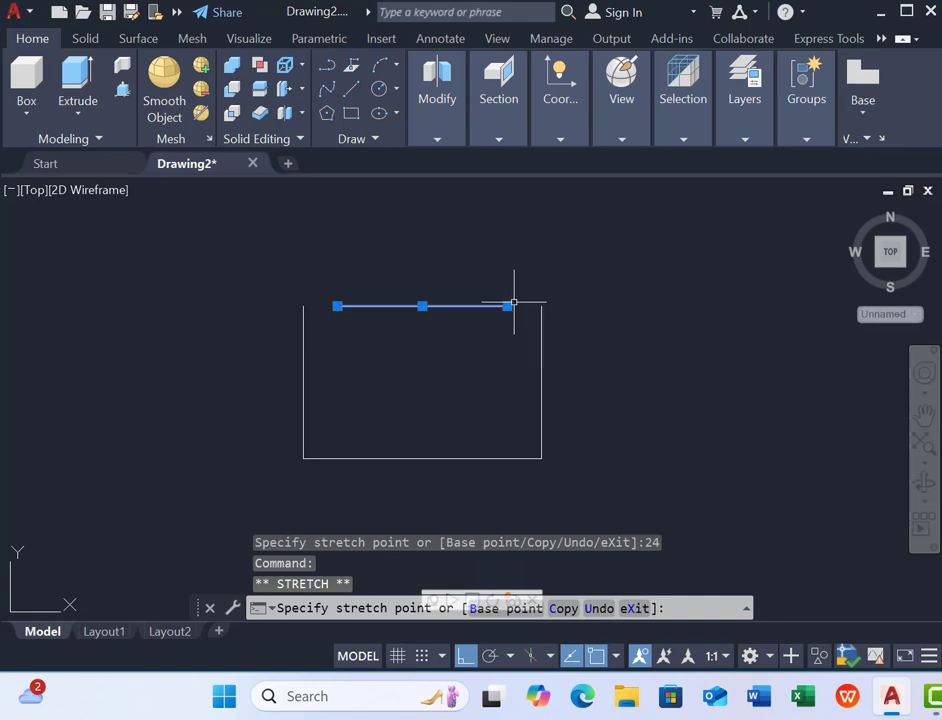
pyautogui.press('Escape')
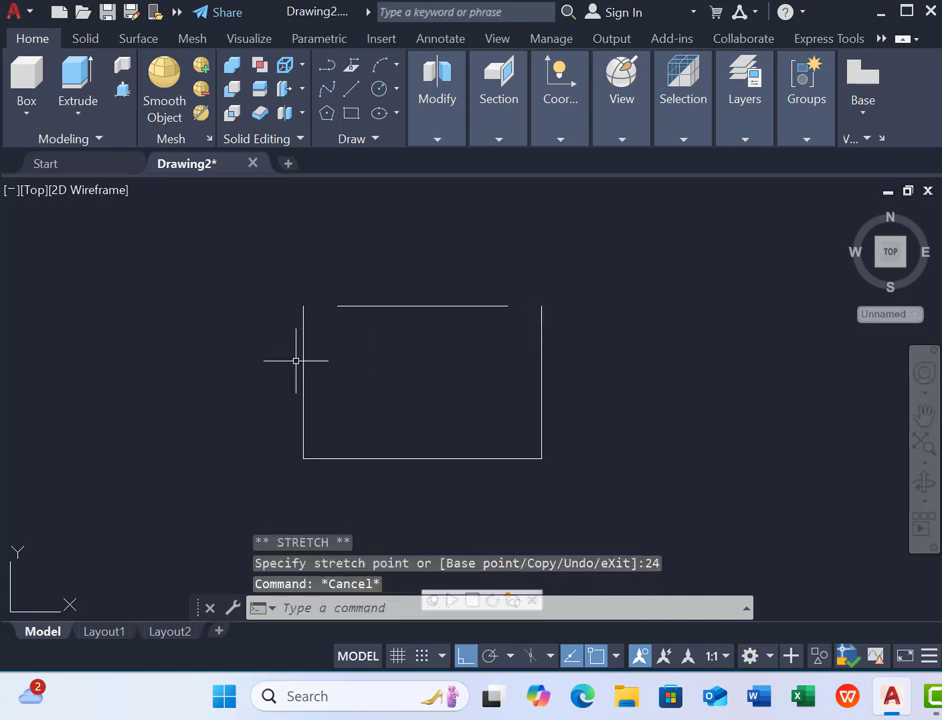
# - Stretch the upper ends of both side lines inward to meet the endpoints of the shortened top line
pyautogui.click(303, 306)
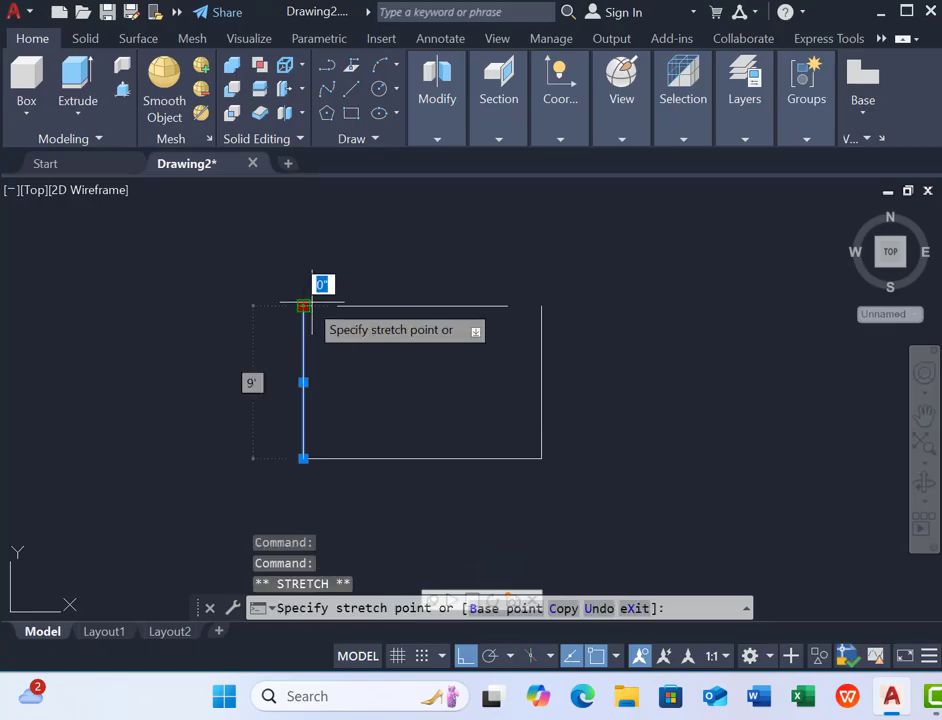
pyautogui.click(334, 302)
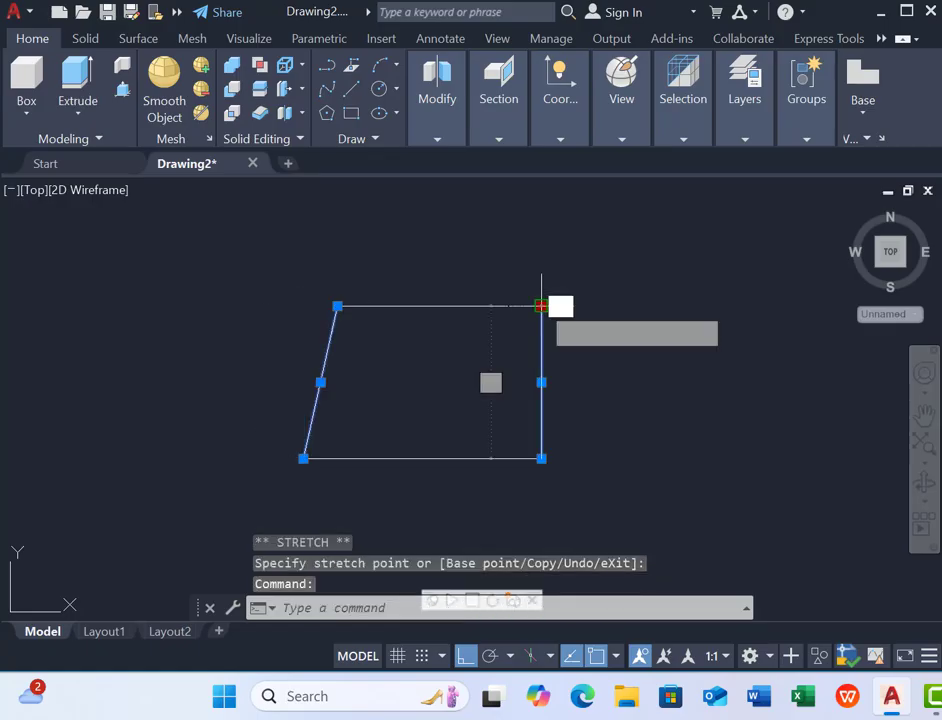
pyautogui.click(541, 306)
pyautogui.click(507, 306)
pyautogui.press('Escape')
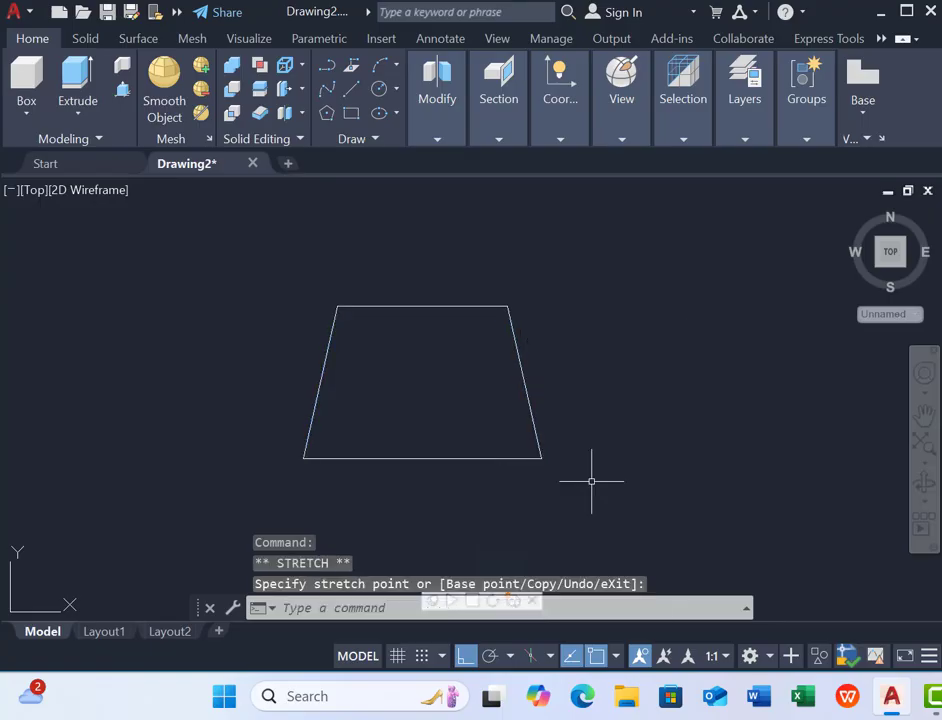
# - Join the four lines of the trapezoid into one polyline
pyautogui.click(243, 262)
pyautogui.click(630, 503)
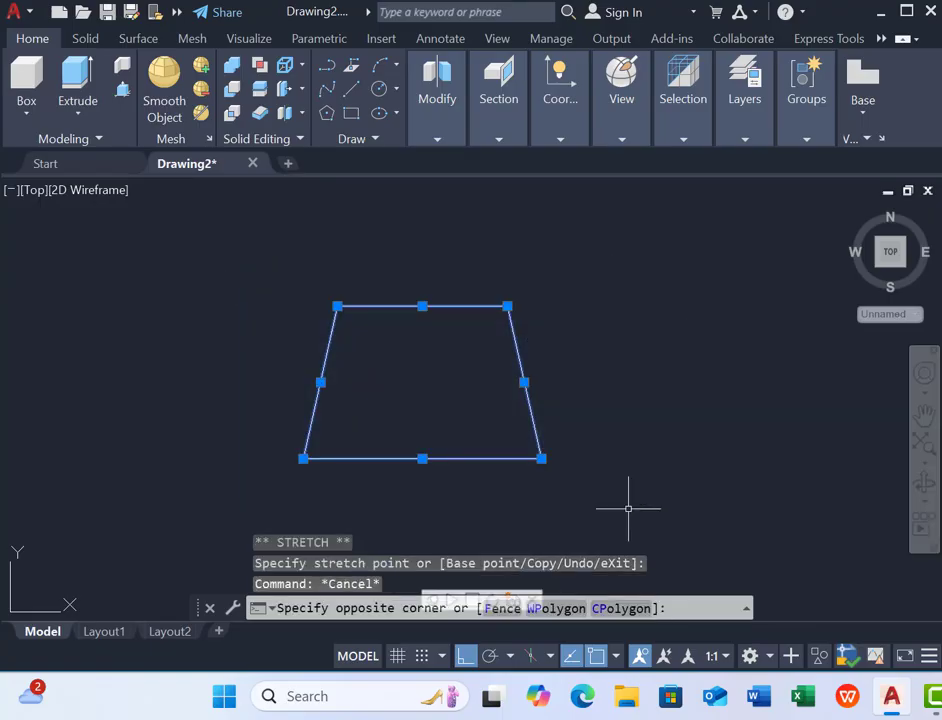
pyautogui.write('j')
pyautogui.press('Return')
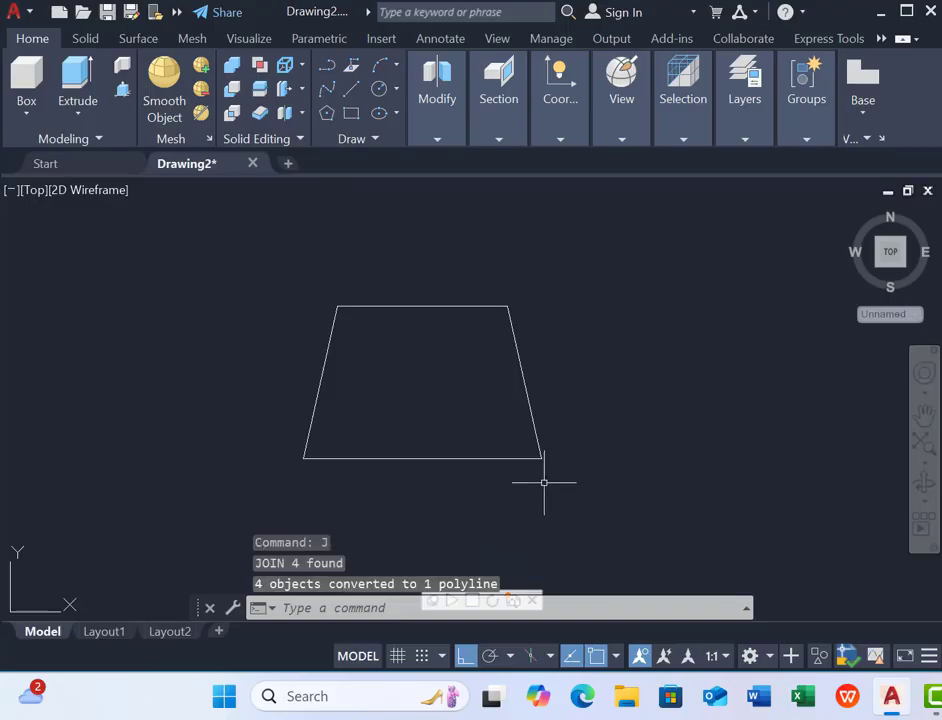
# - Switch the view of the trapezoid to SW Isometric
pyautogui.click(33, 197)
pyautogui.click(104, 383)
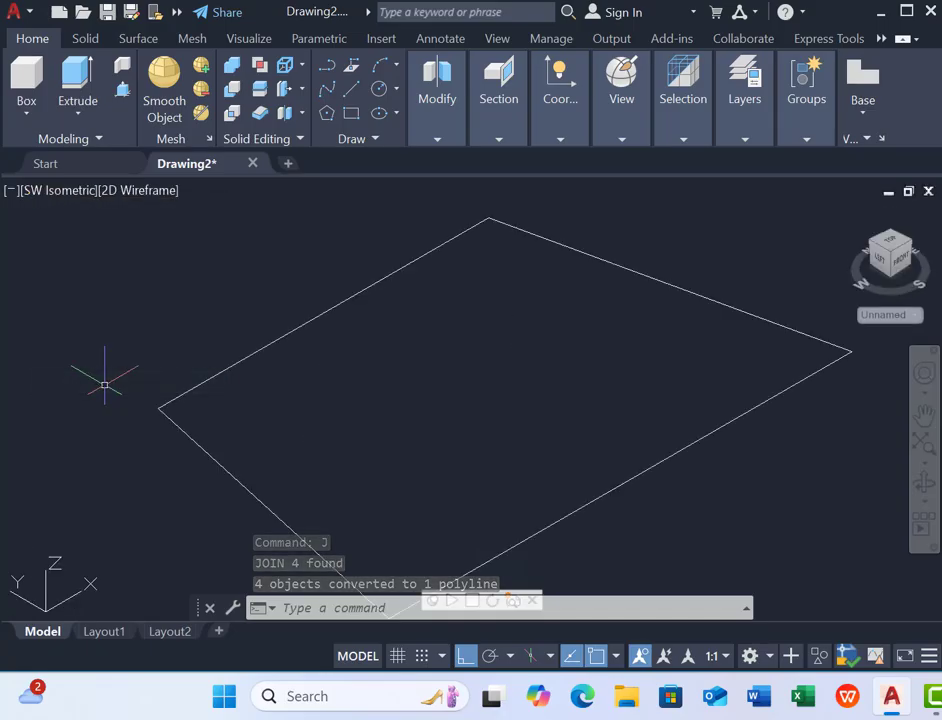
pyautogui.scroll(-3, 257, 358)
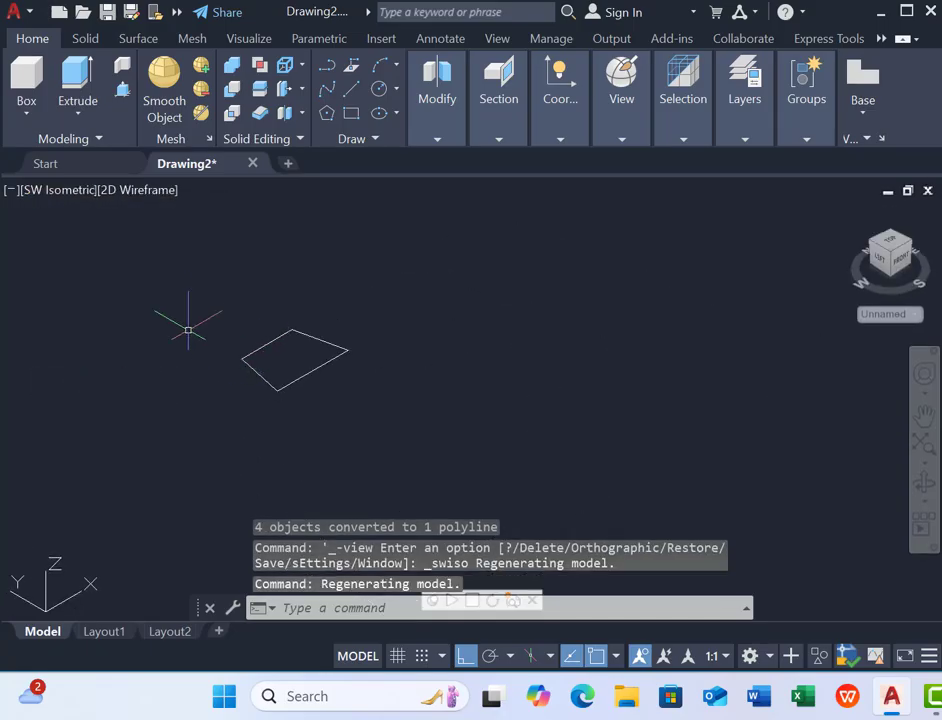
pyautogui.click(183, 299)
pyautogui.click(420, 466)
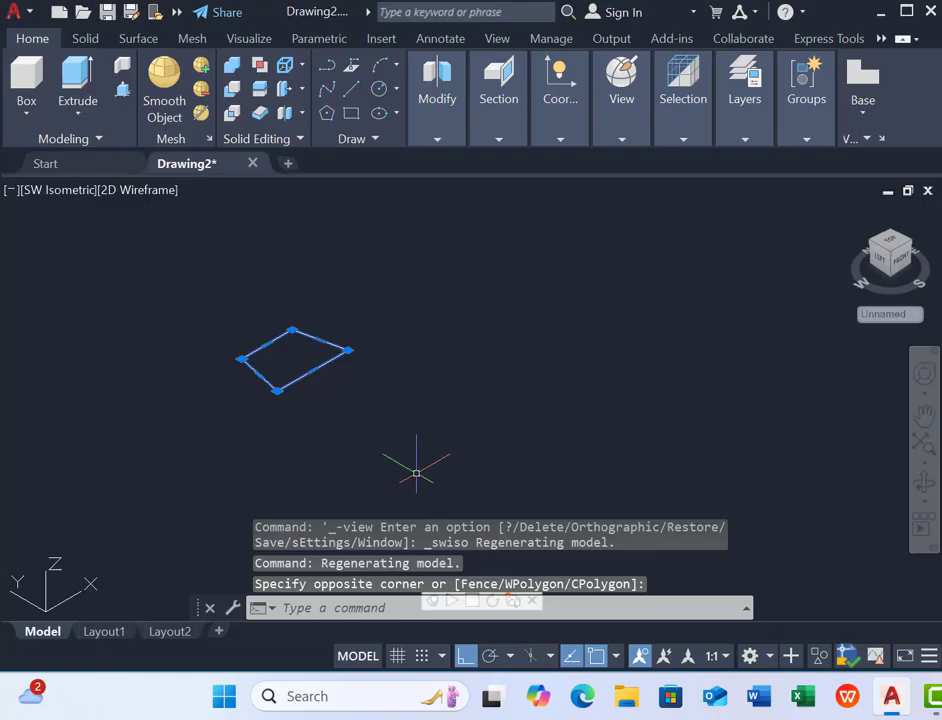
pyautogui.write('j')
pyautogui.press('Return')
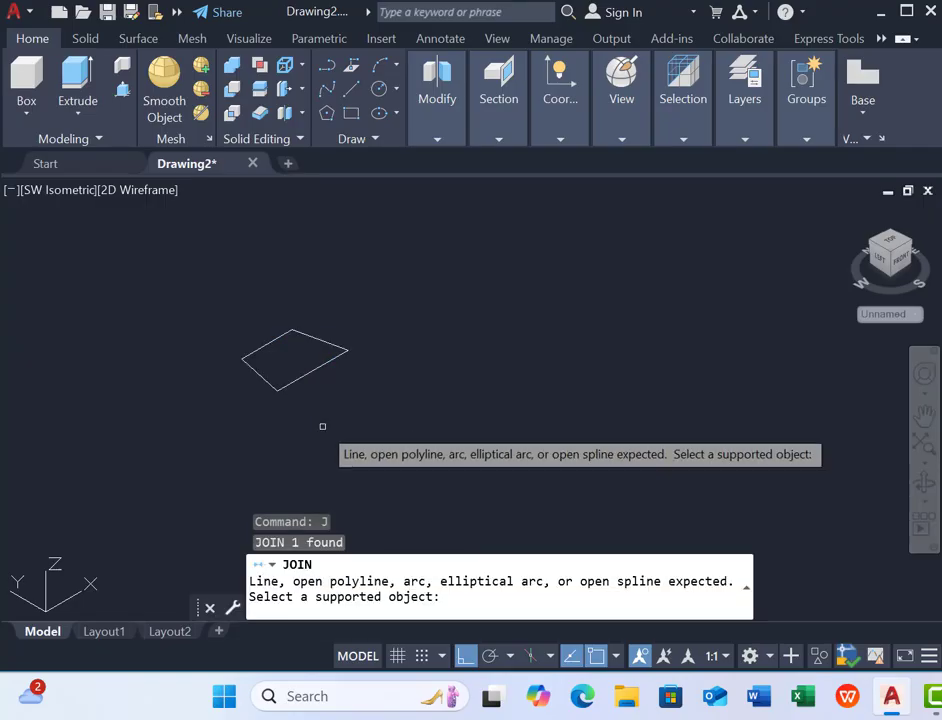
pyautogui.press('Escape')
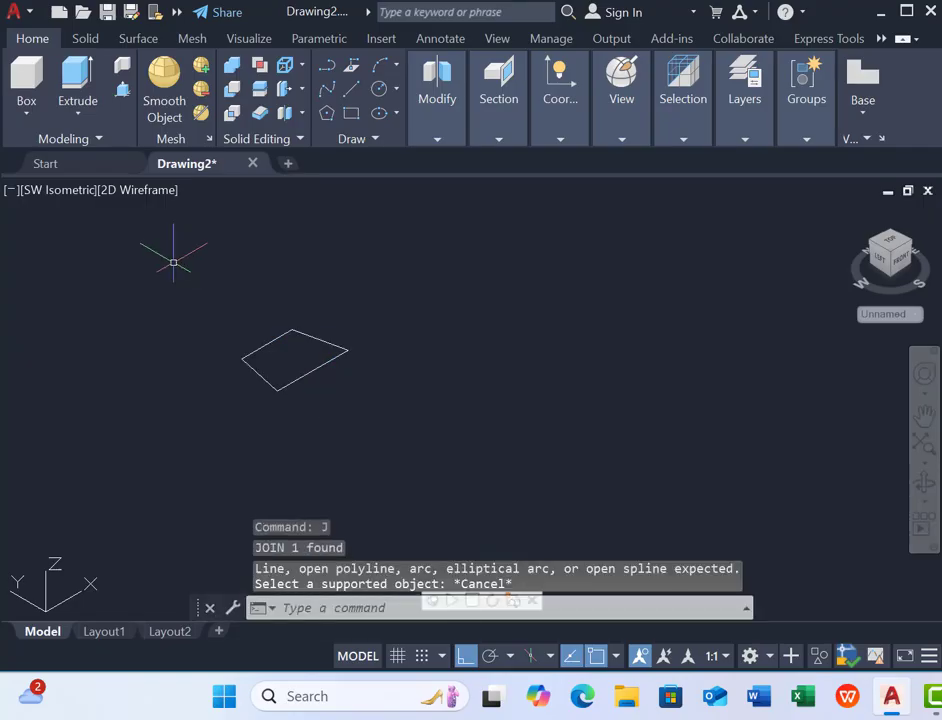
# - Rotate the trapezoid polyline 90° about the X axis with 3DROTATE
pyautogui.click(172, 261)
pyautogui.click(473, 494)
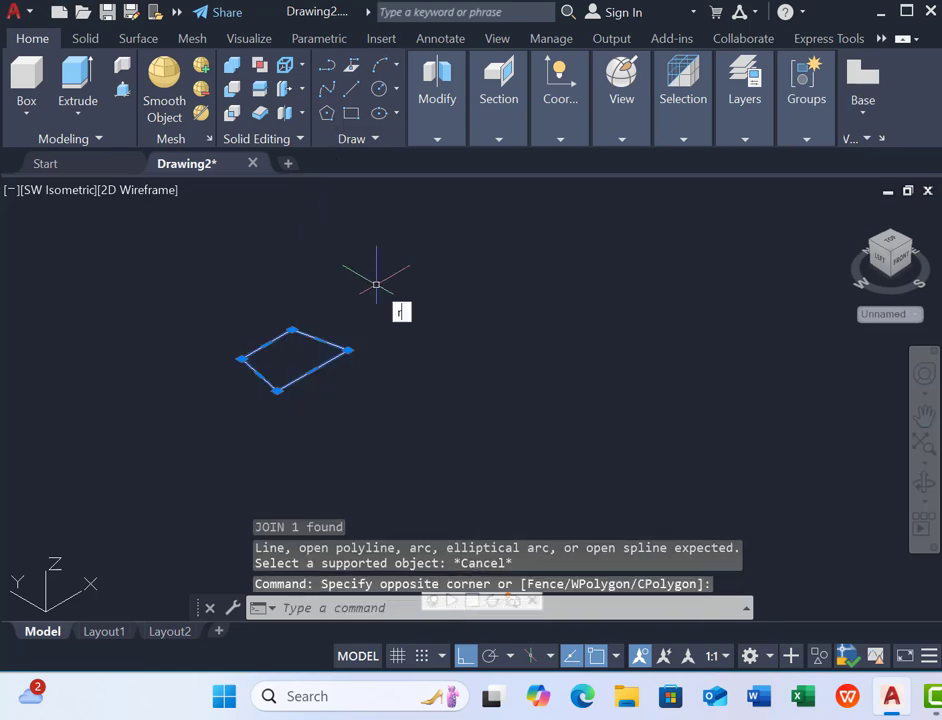
pyautogui.write('o')
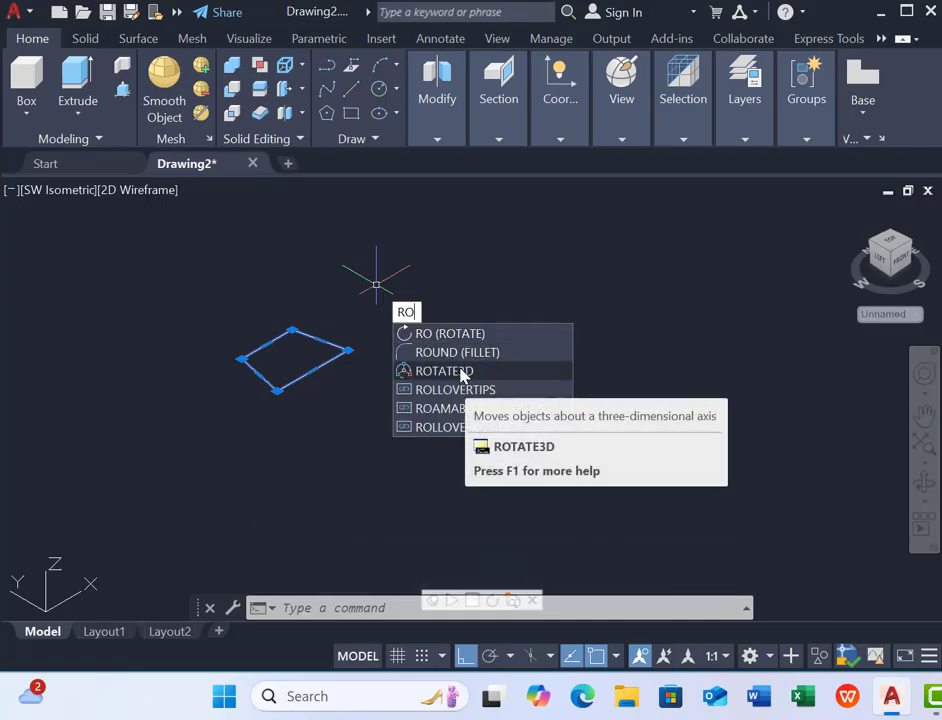
pyautogui.write('t')
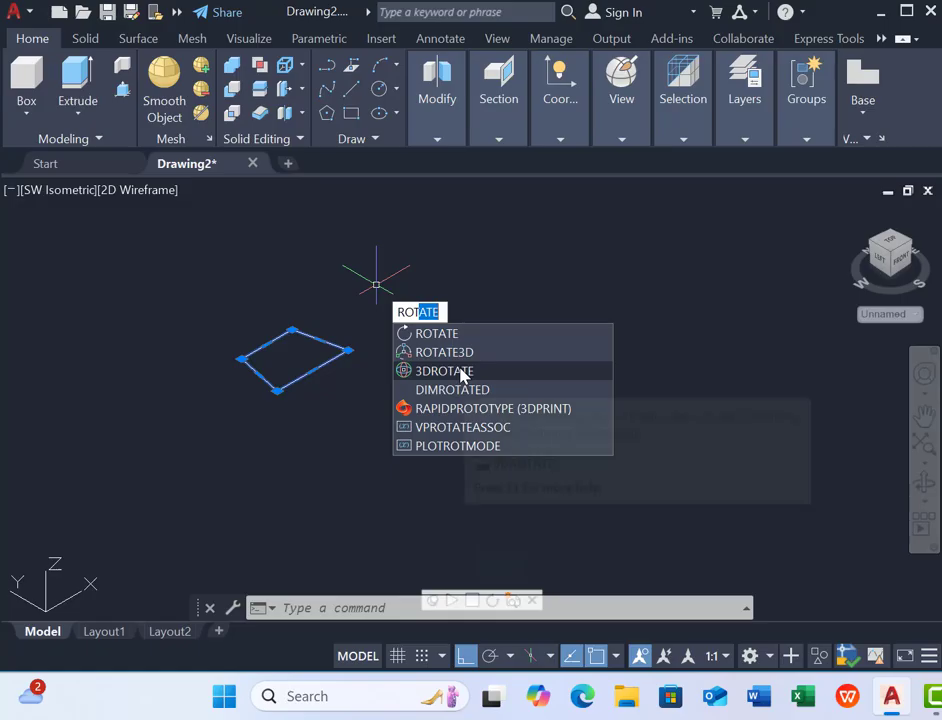
pyautogui.click(462, 375)
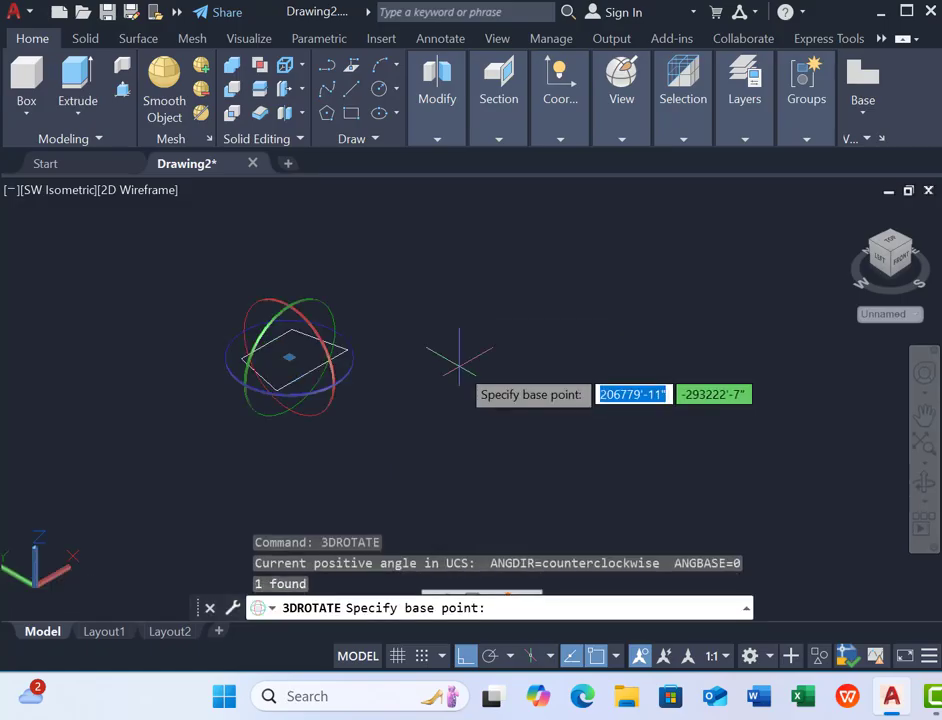
pyautogui.click(331, 358)
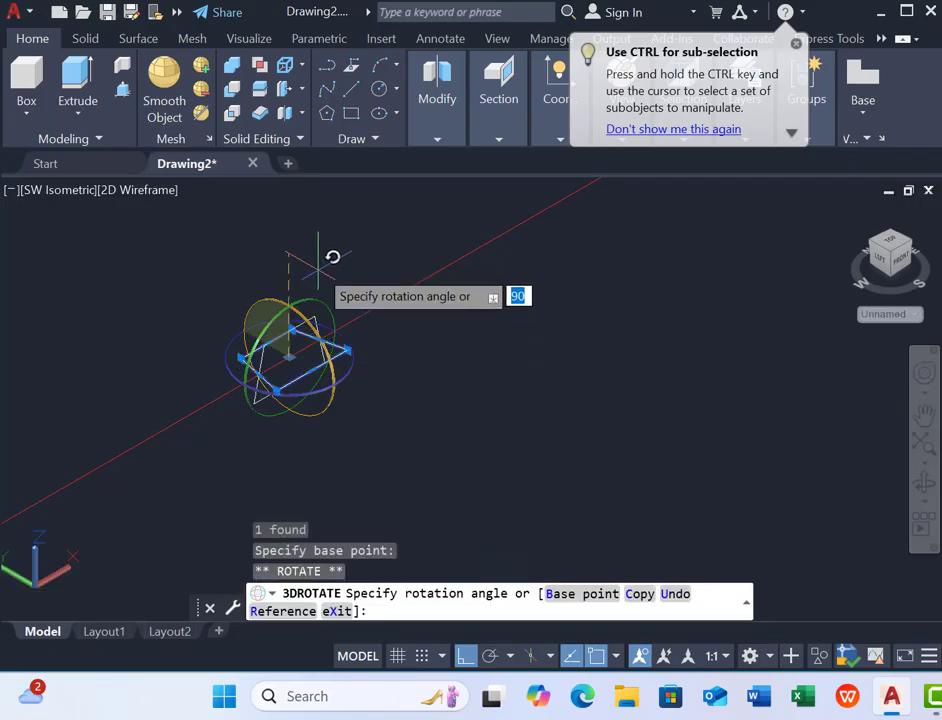
pyautogui.click(318, 265)
# - Presspull the upright trapezoid profile backward by 120' into a long solid
pyautogui.scroll(5, 275, 350)
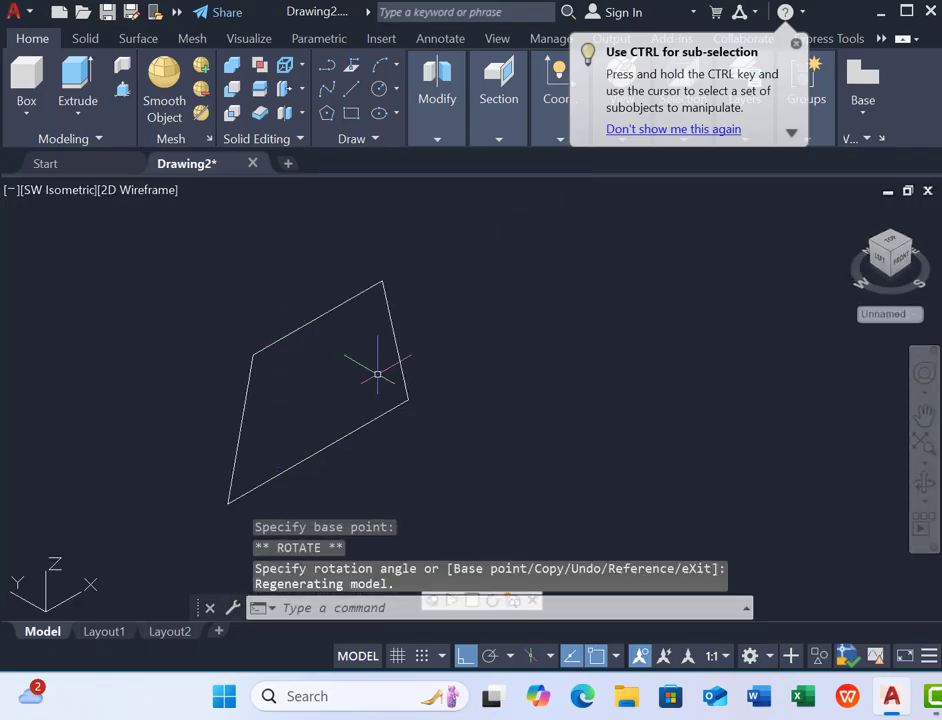
pyautogui.scroll(-9, 420, 380)
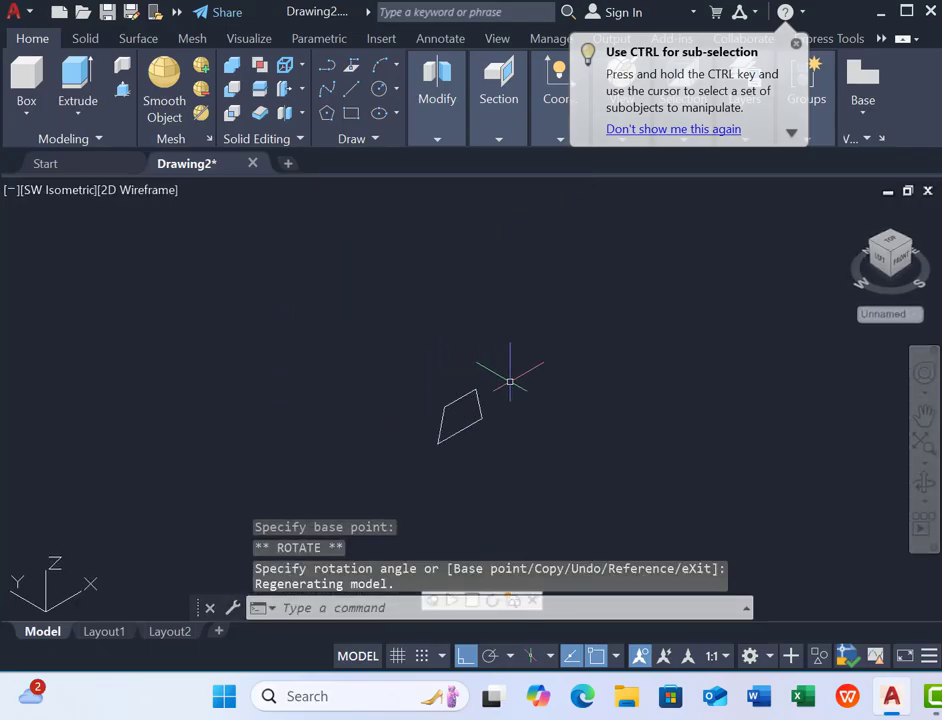
pyautogui.click(124, 90)
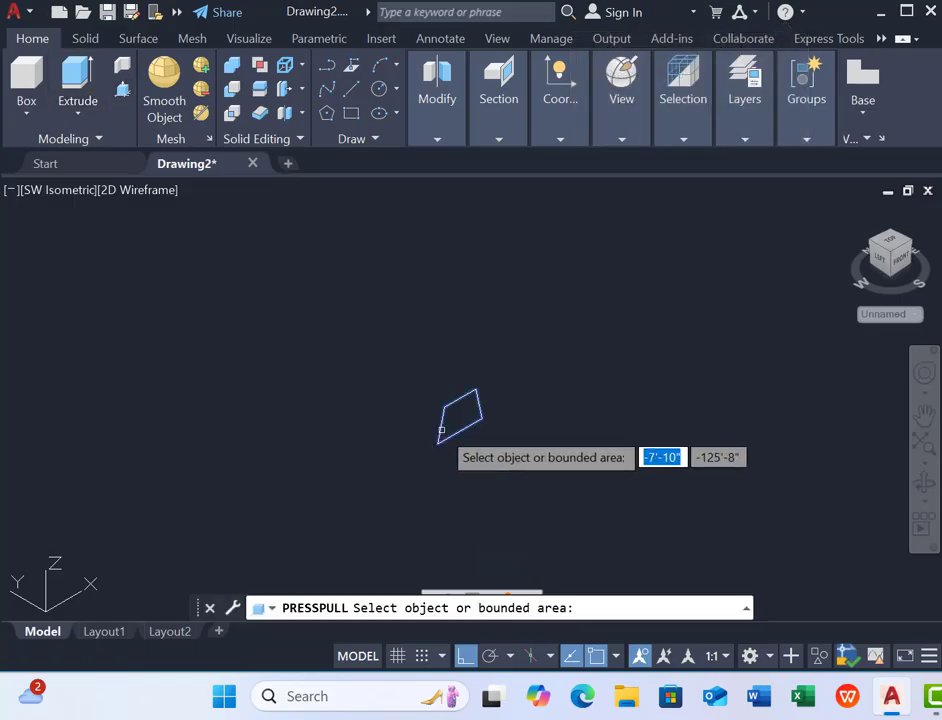
pyautogui.click(442, 428)
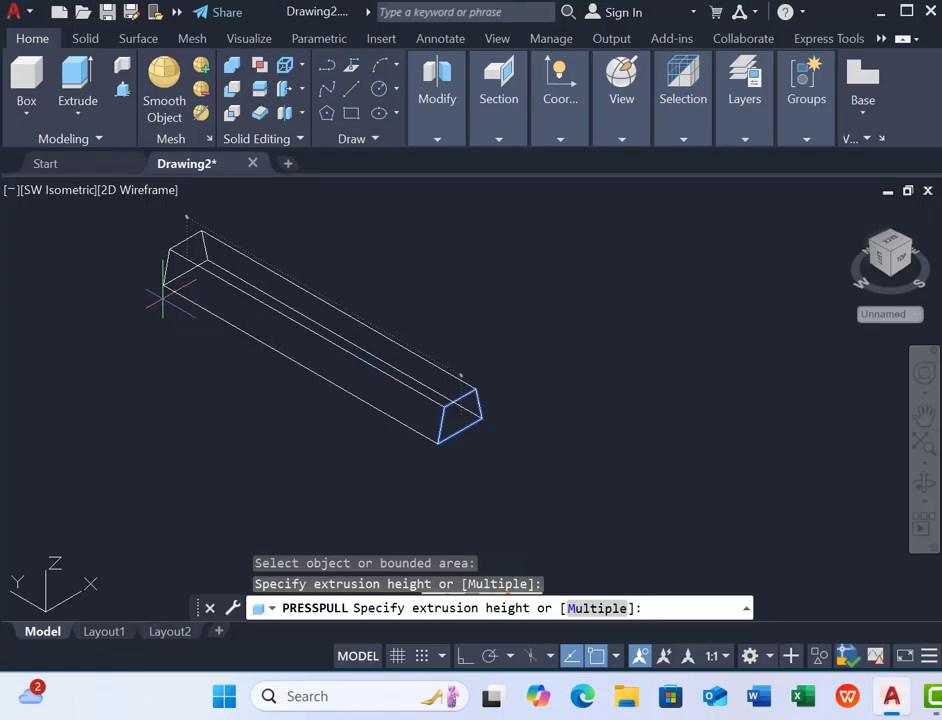
pyautogui.press('Return')
pyautogui.scroll(-3, 431, 460)
pyautogui.scroll(-2, 135, 252)
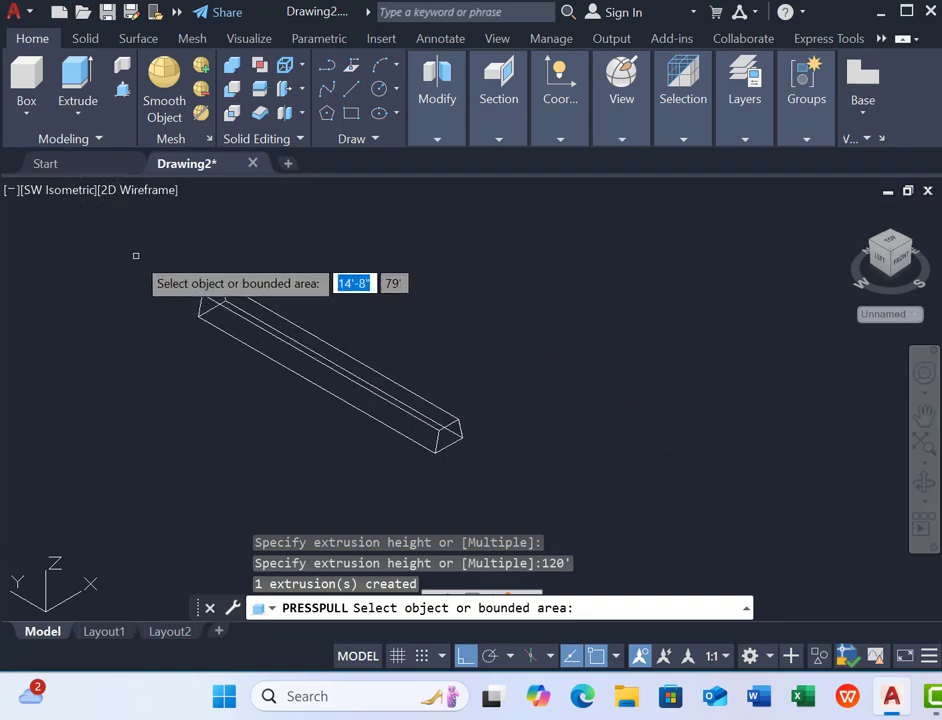
pyautogui.scroll(3, 135, 252)
pyautogui.scroll(-3, 97, 215)
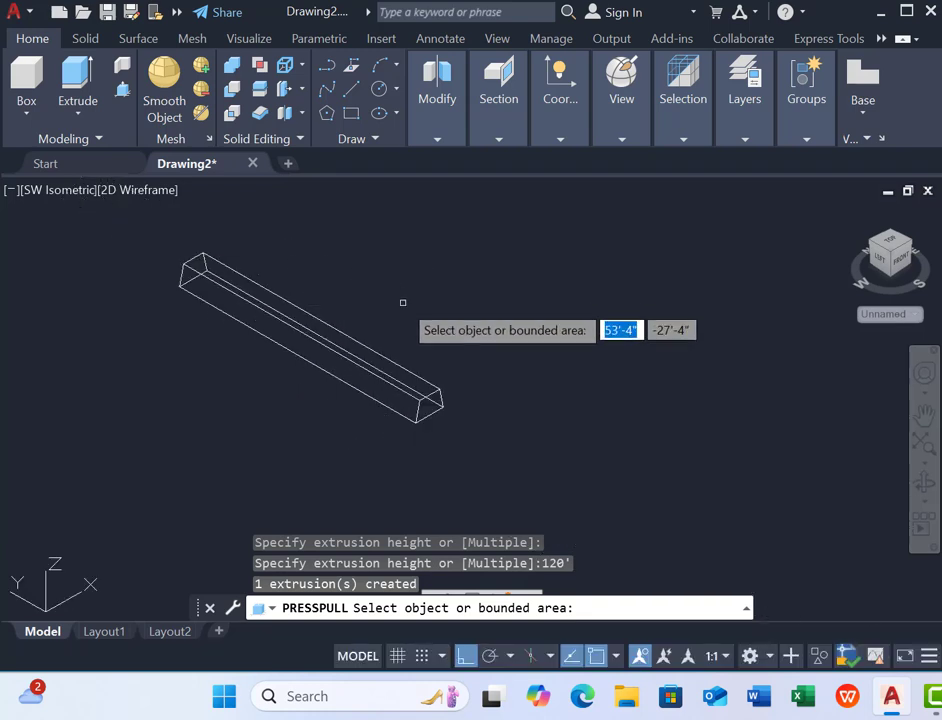
pyautogui.press('Return')
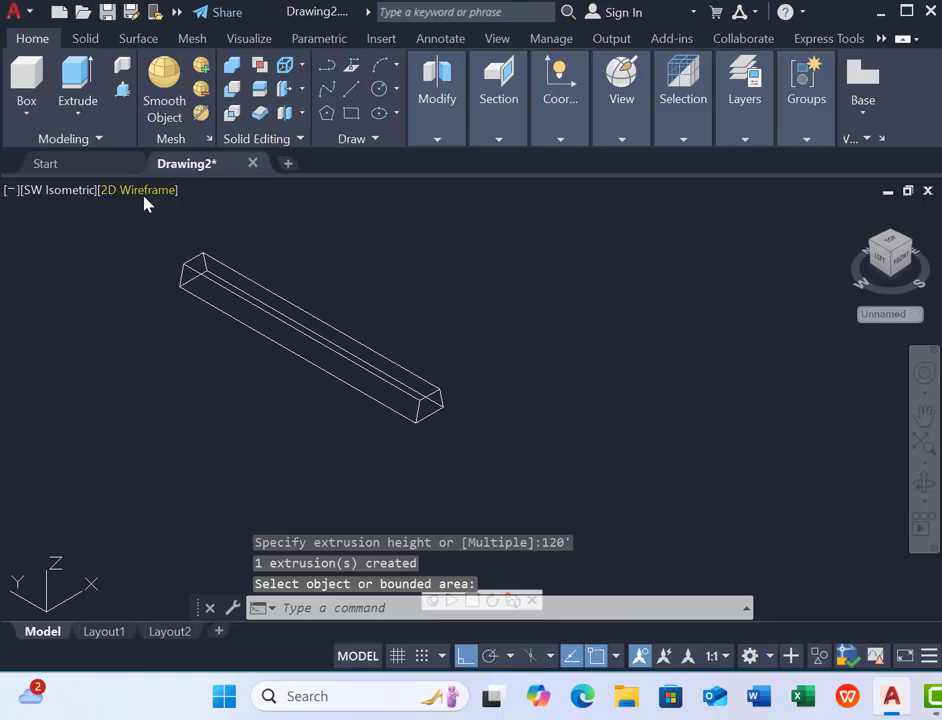
# - Display the model in the Shades of Gray visual style
pyautogui.click(140, 190)
pyautogui.click(212, 388)
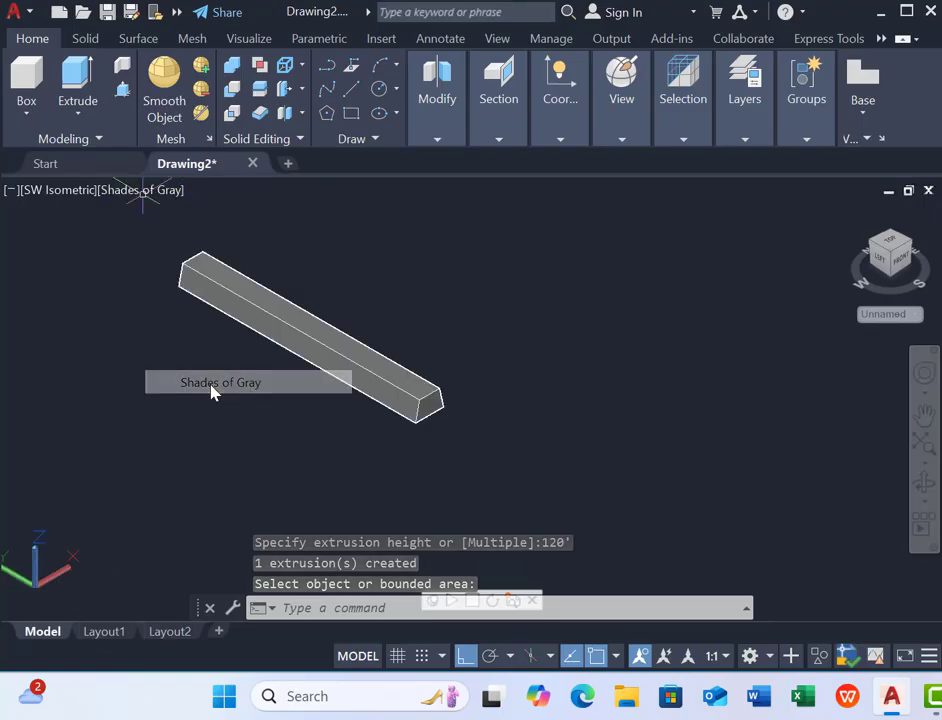
pyautogui.scroll(4, 222, 283)
pyautogui.scroll(-4, 213, 283)
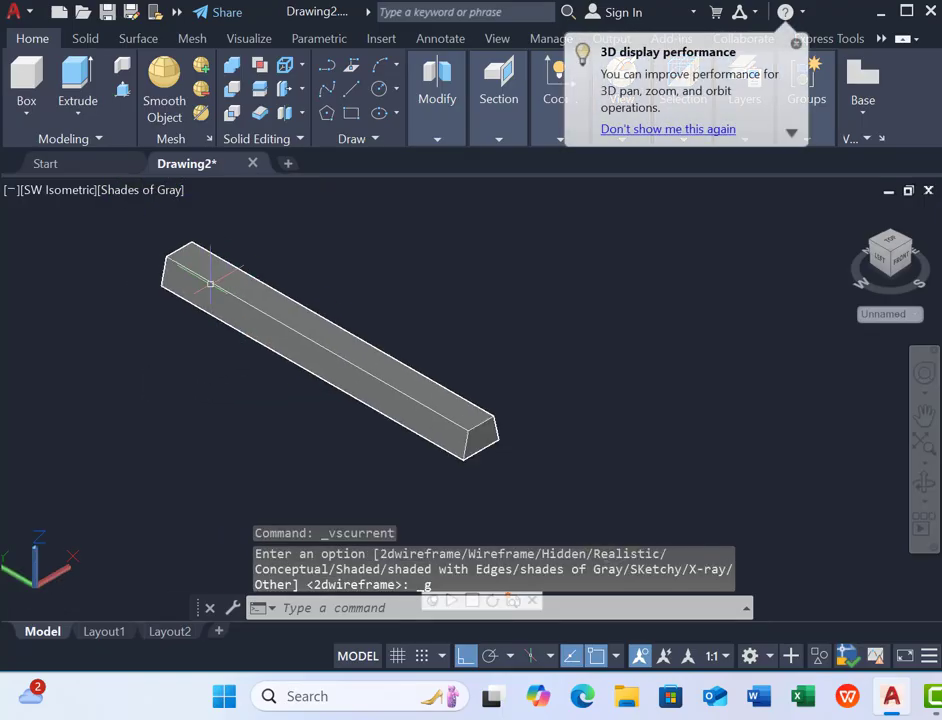
# - Draw a thin box covering the trapezoidal solid's whole top face, from its far corner to the diagonally opposite near corner
pyautogui.click(26, 80)
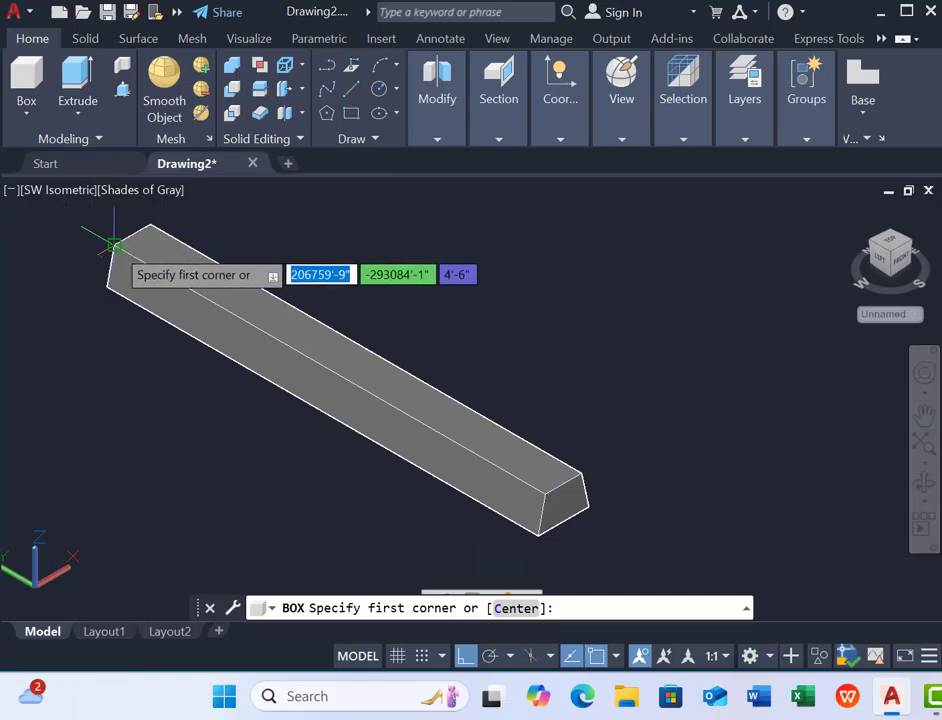
pyautogui.click(113, 244)
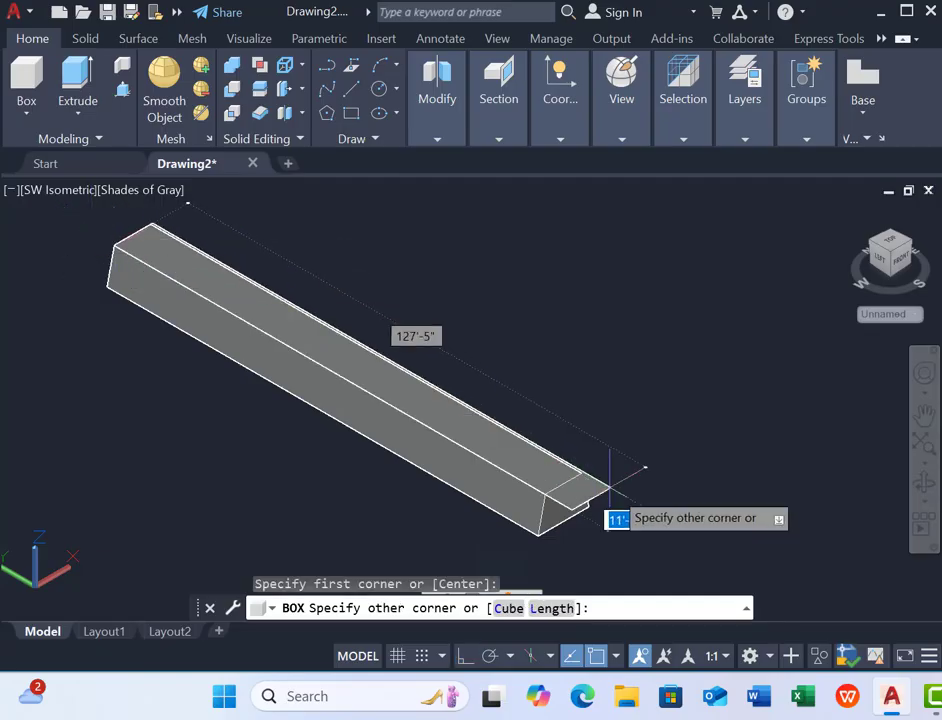
pyautogui.click(581, 468)
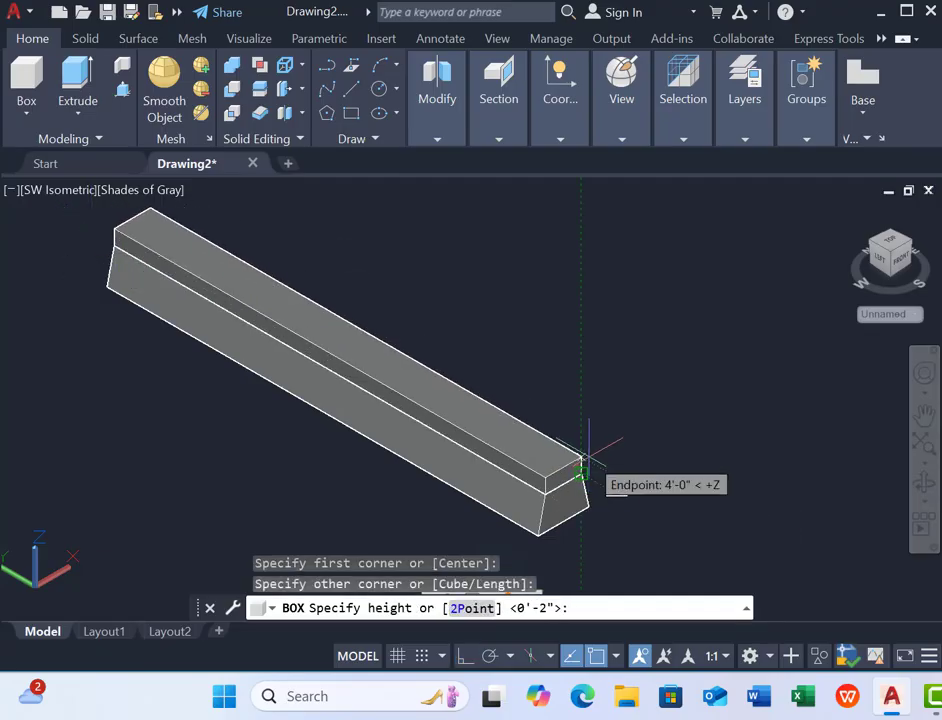
pyautogui.scroll(4, 588, 456)
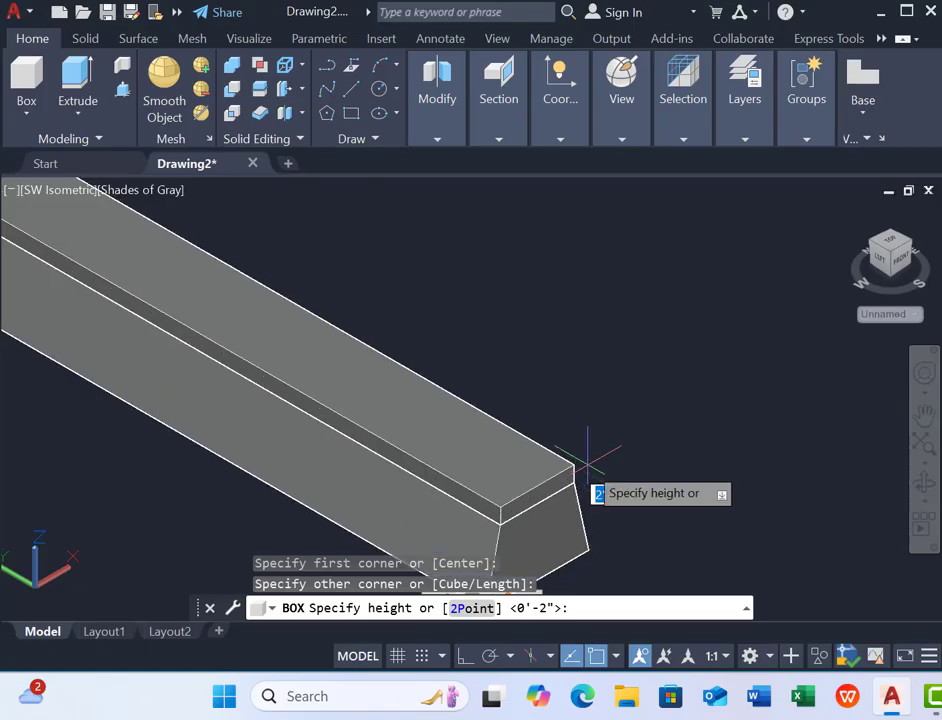
pyautogui.press('Return')
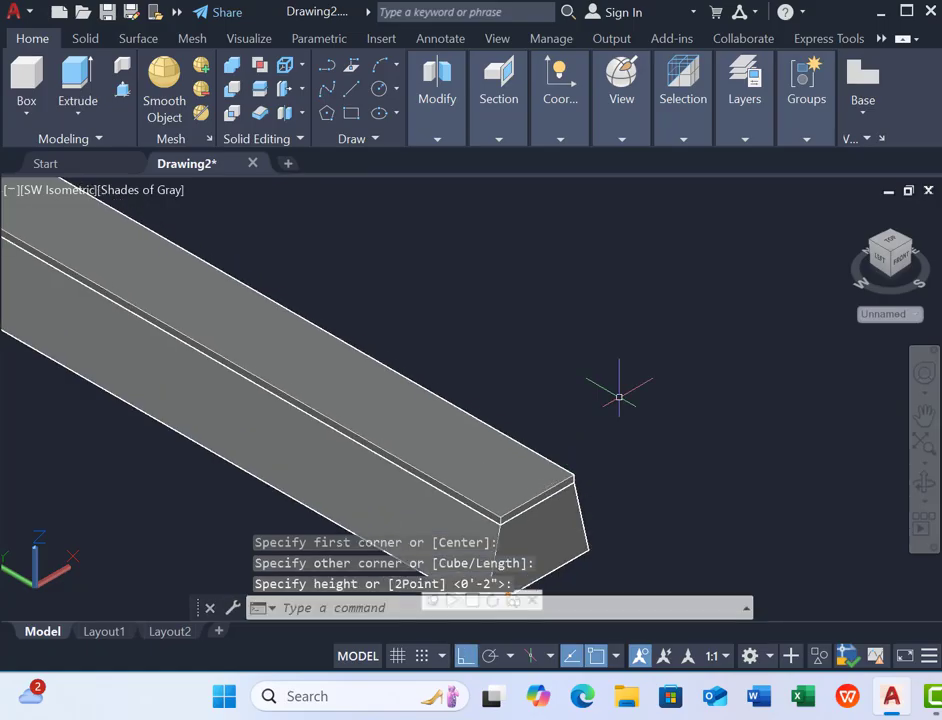
pyautogui.scroll(-4, 600, 393)
pyautogui.click(509, 387)
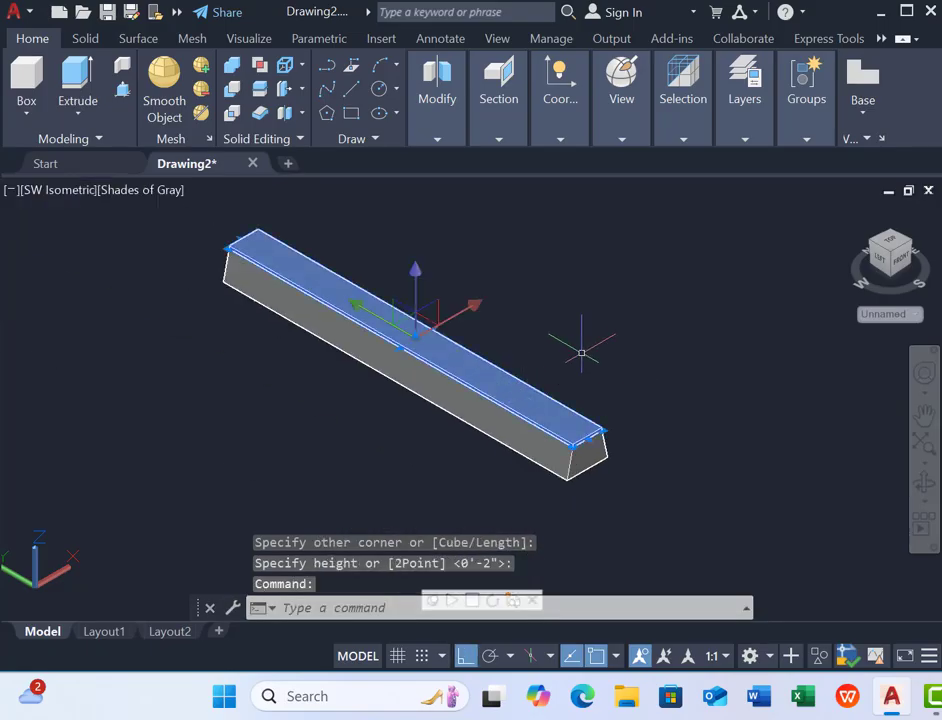
pyautogui.press('Escape')
# - Switch to the Realistic visual style and apply the Black matte wall paint from the Materials Browser to the top box
pyautogui.scroll(-2, 239, 421)
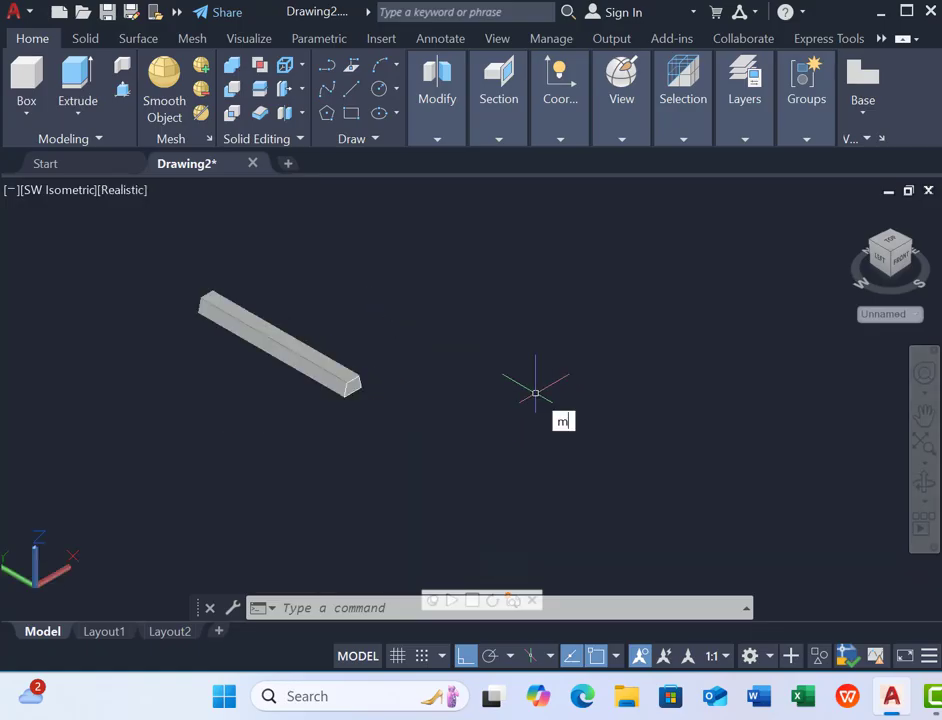
pyautogui.write('AT')
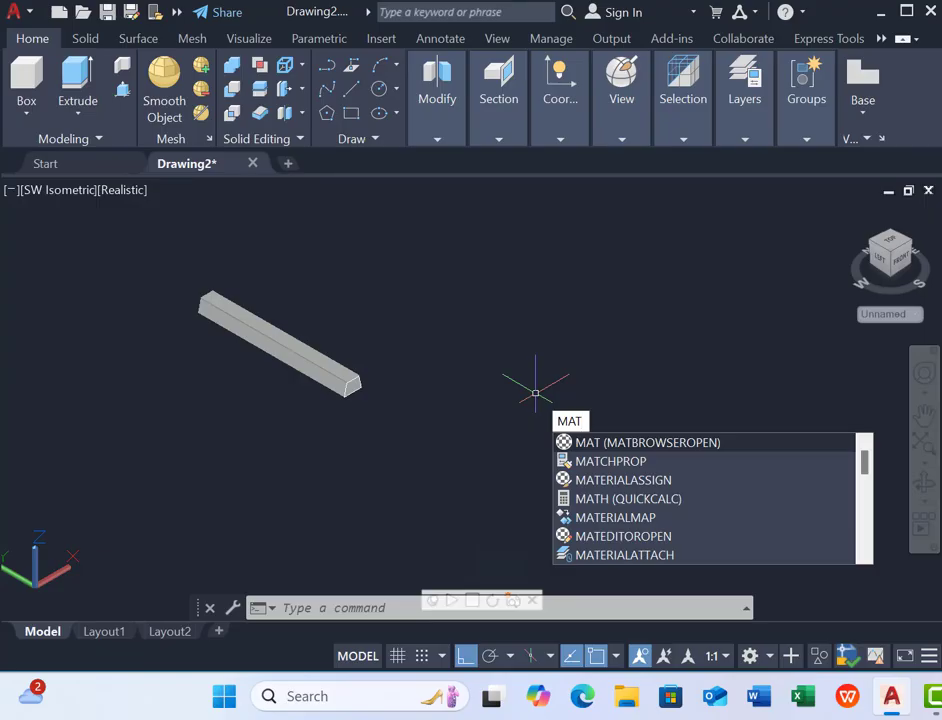
pyautogui.press('Return')
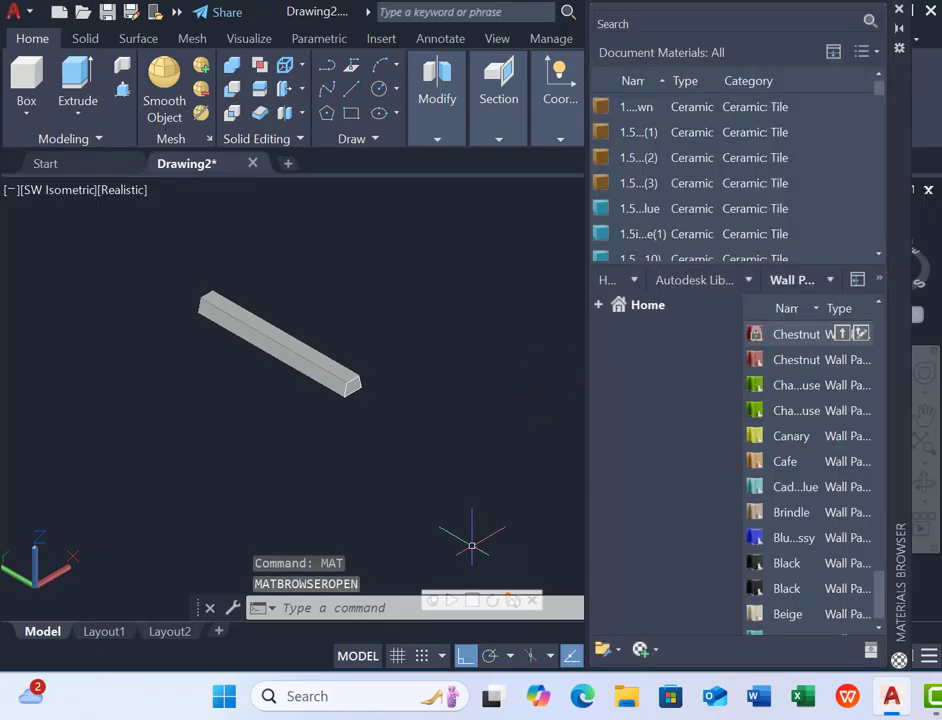
pyautogui.scroll(2, 298, 350)
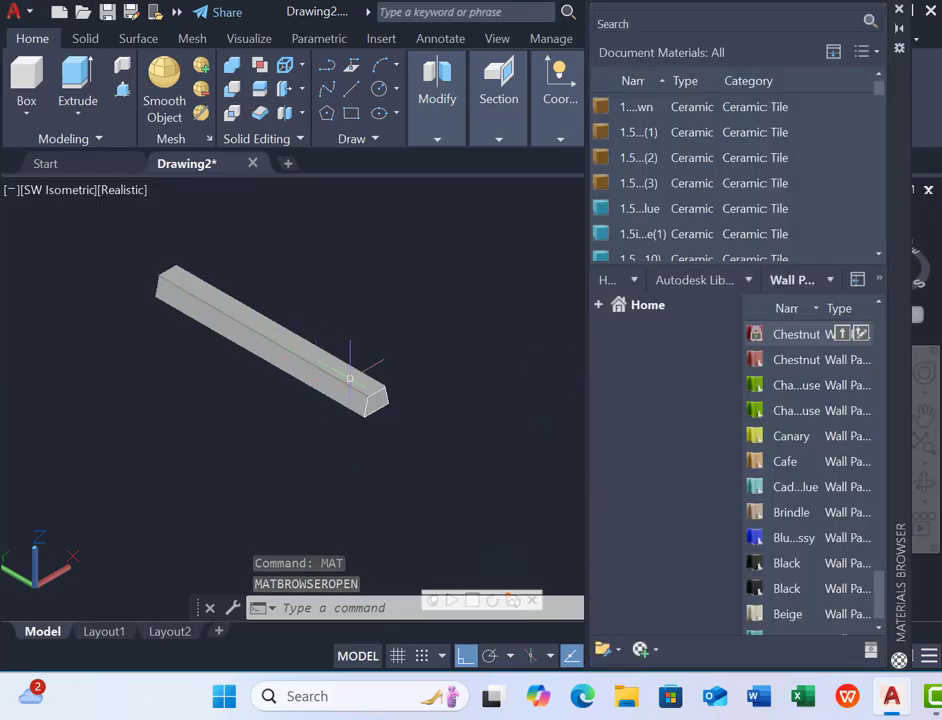
pyautogui.click(350, 378)
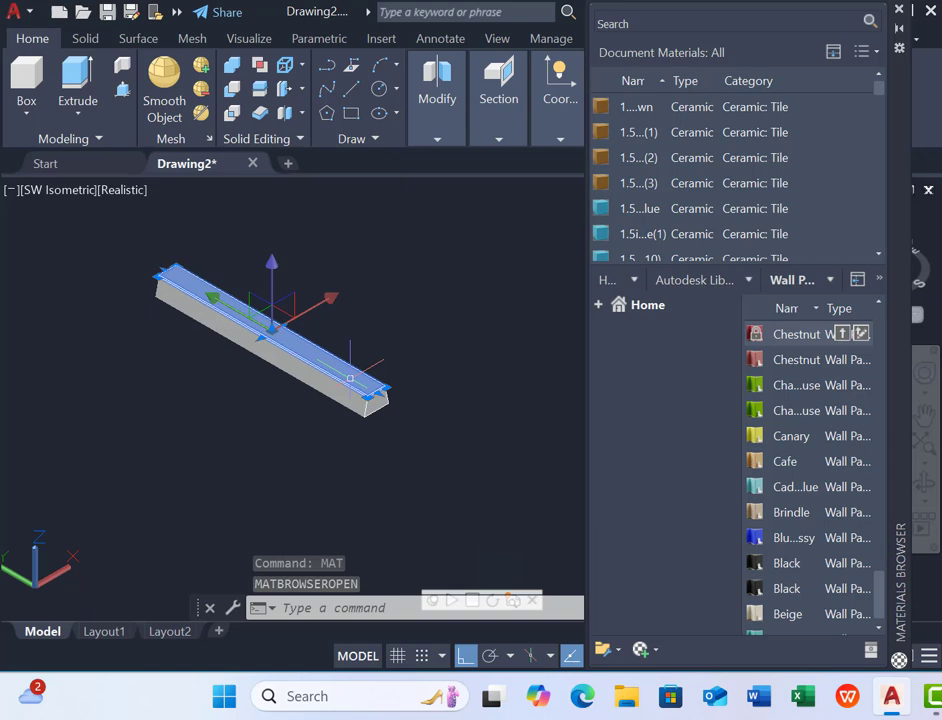
pyautogui.click(842, 589)
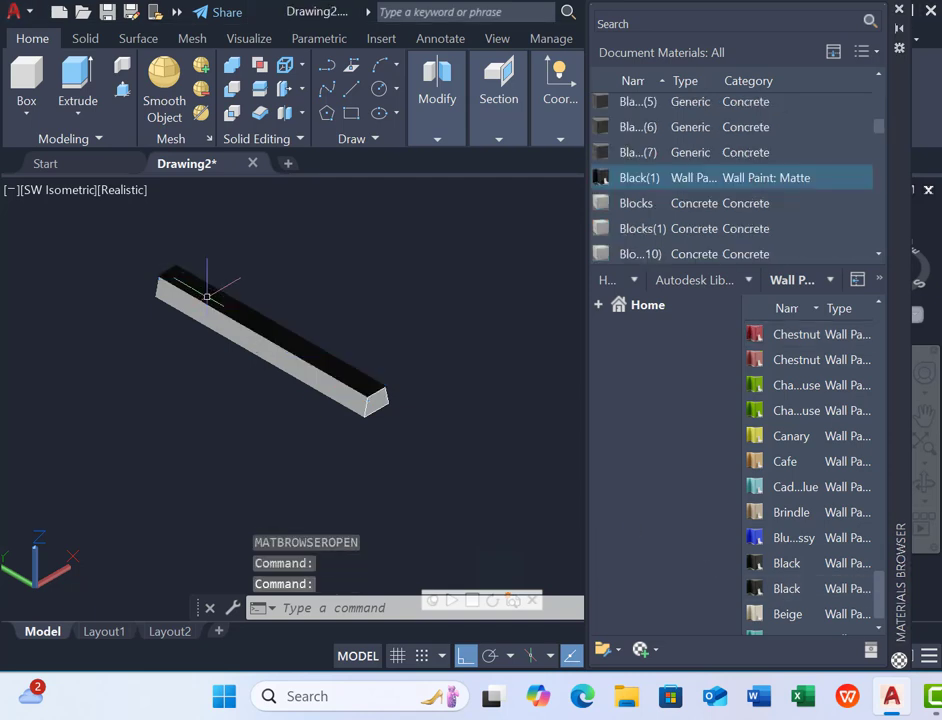
pyautogui.scroll(3, 220, 277)
pyautogui.scroll(-3, 393, 372)
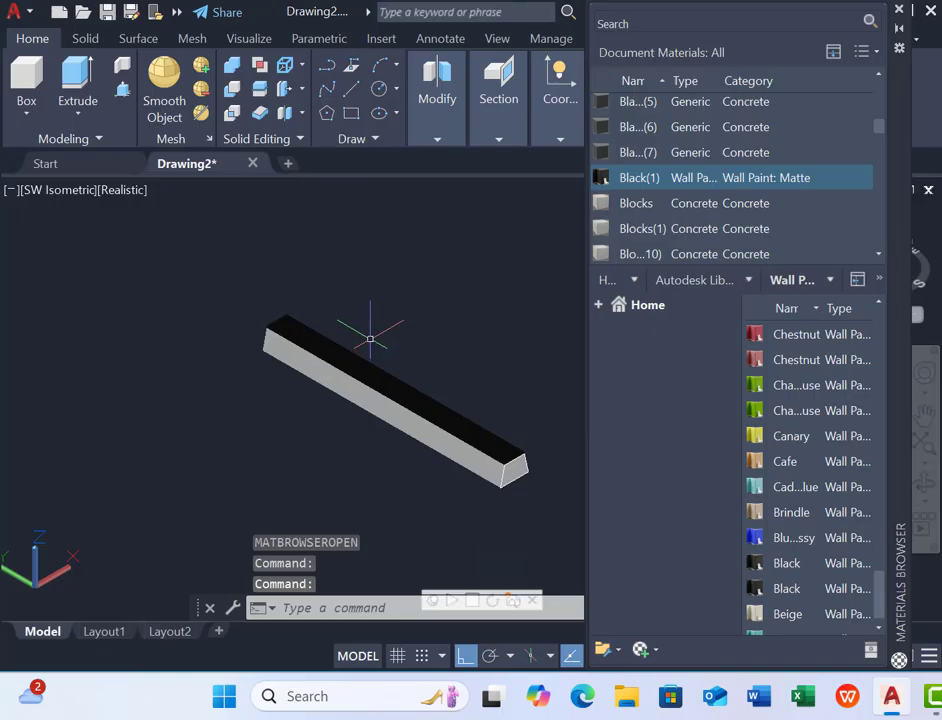
pyautogui.press('Escape')
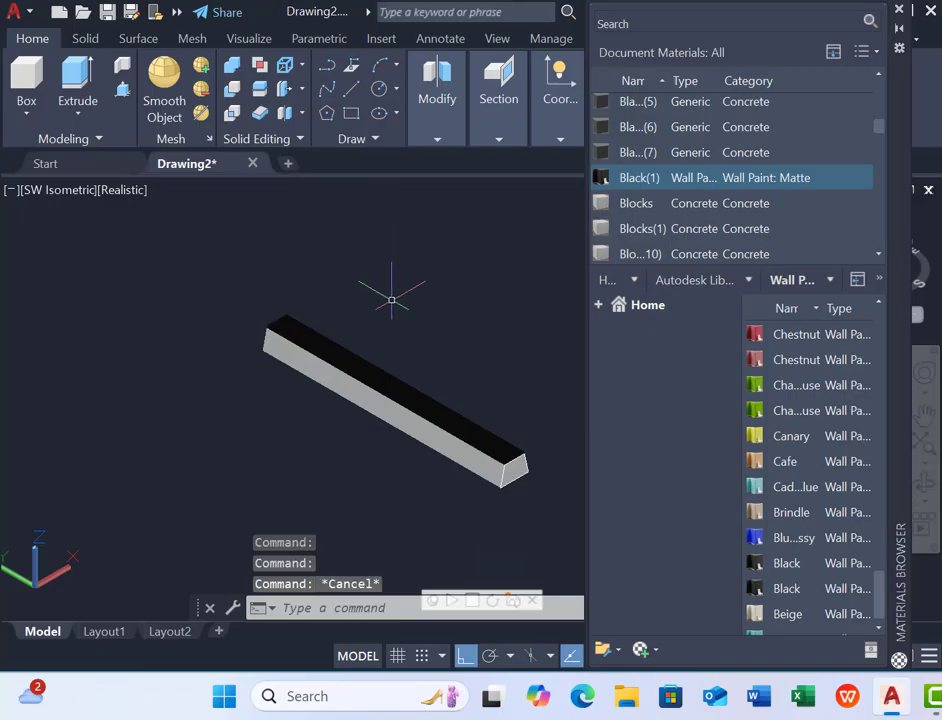
# - Draw a lane-marking box about 3' by 1'-3" and 2" high at the middle of the black surface's far end
pyautogui.scroll(2, 402, 376)
pyautogui.scroll(2, 332, 311)
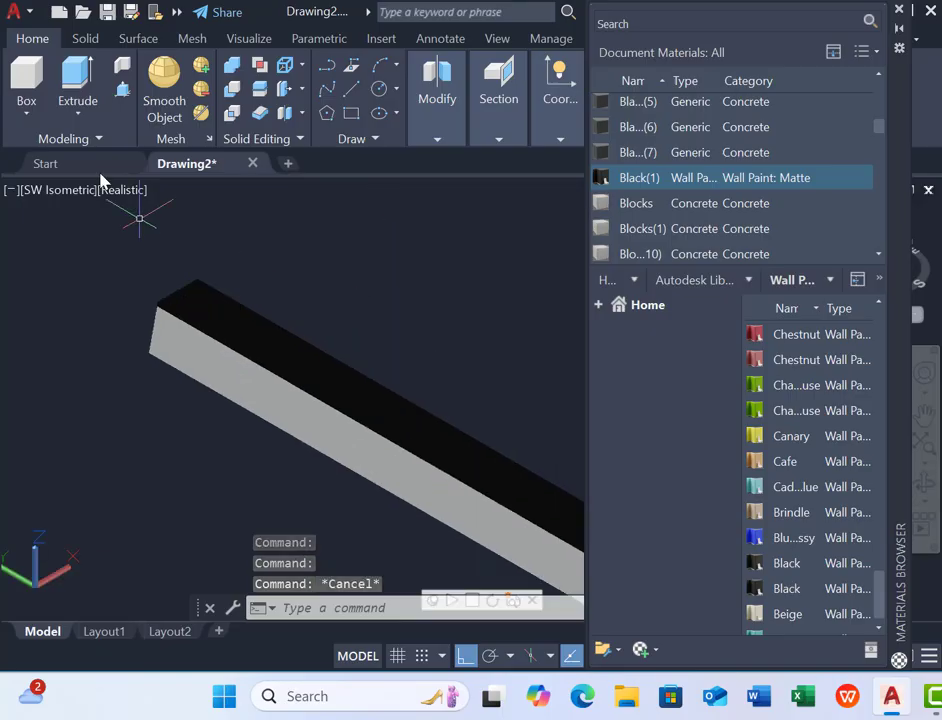
pyautogui.click(26, 88)
pyautogui.scroll(2, 170, 266)
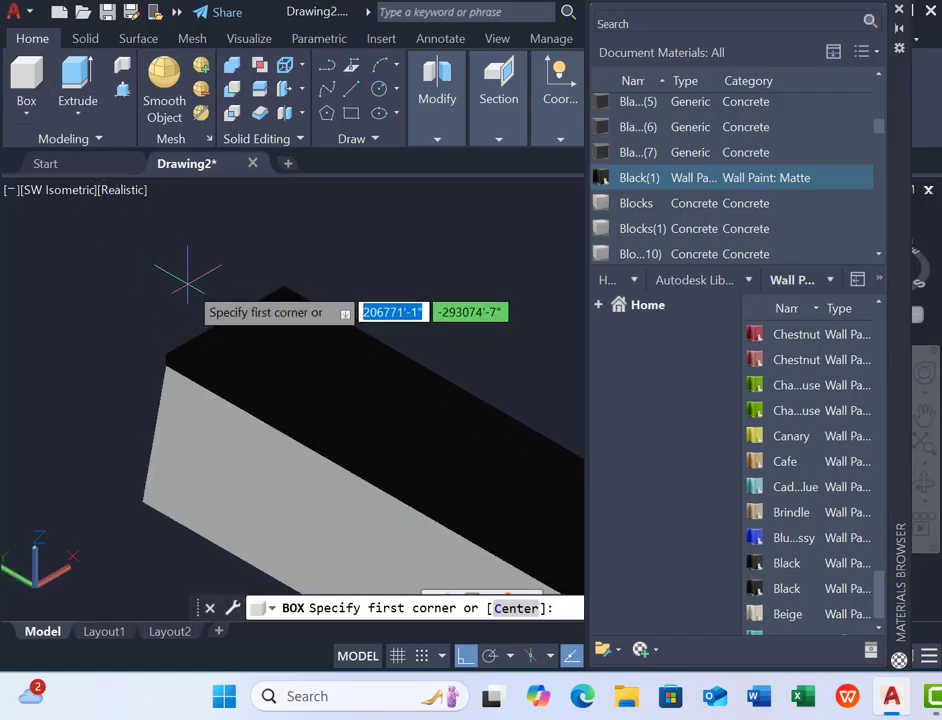
pyautogui.click(224, 318)
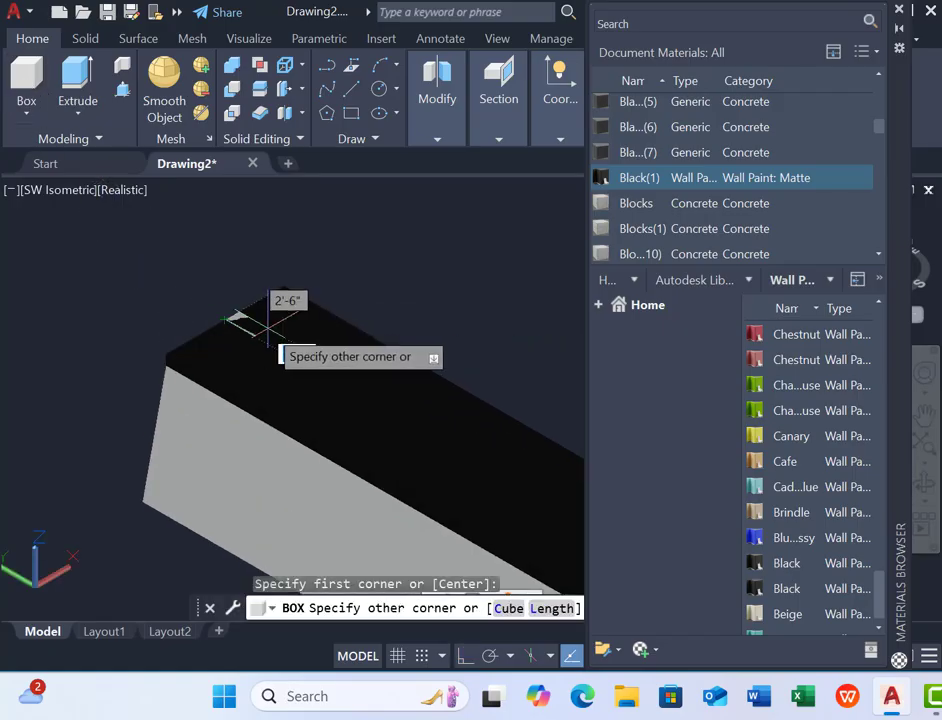
pyautogui.scroll(1, 278, 325)
pyautogui.scroll(1, 278, 325)
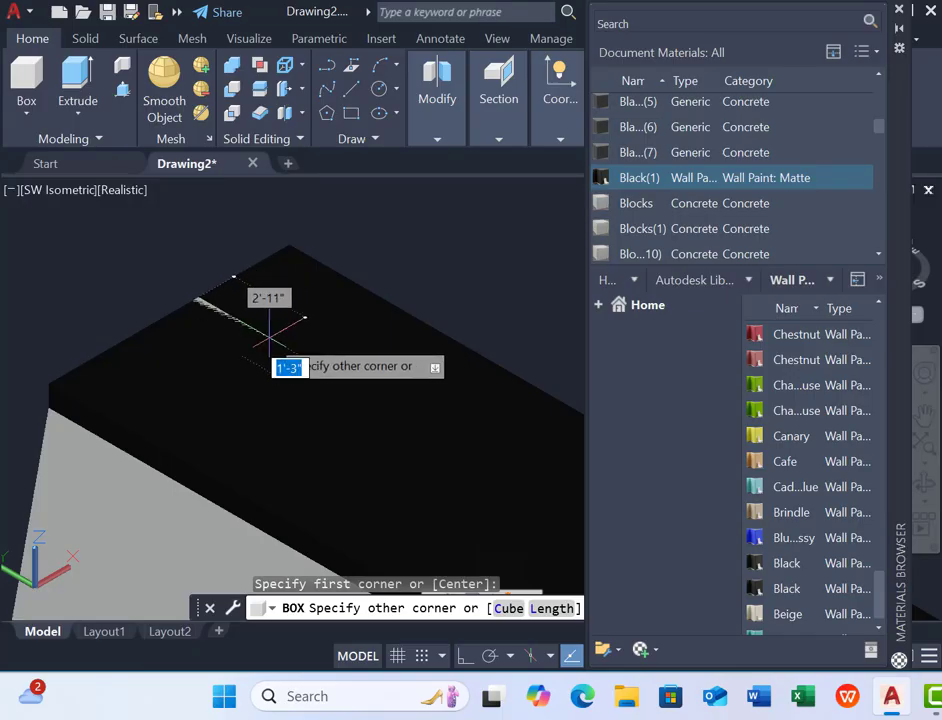
pyautogui.click(269, 331)
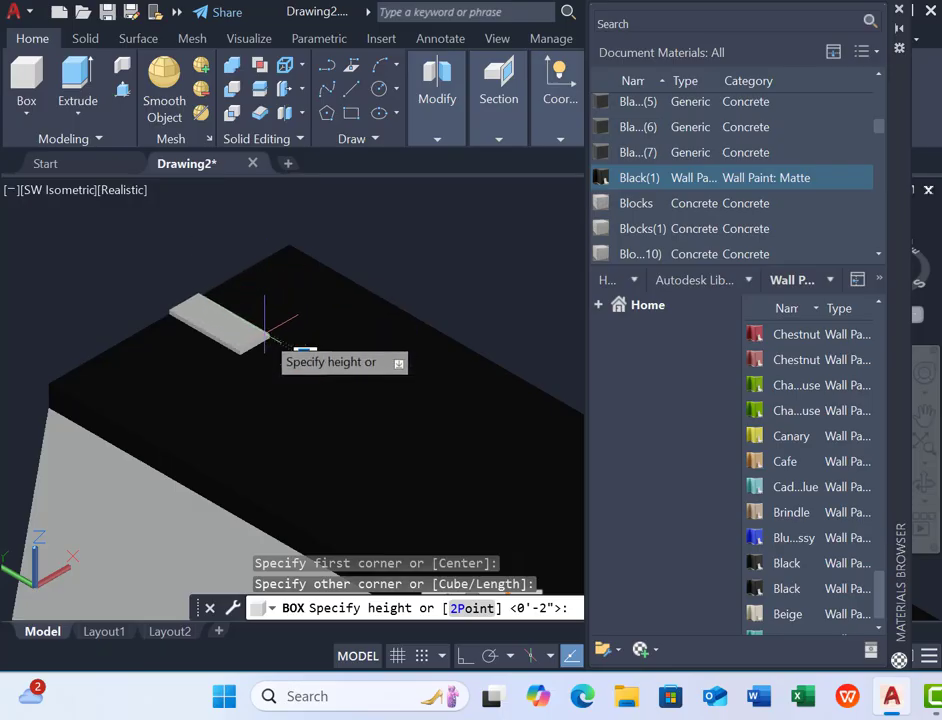
pyautogui.scroll(1, 265, 330)
pyautogui.press('Return')
pyautogui.scroll(-4, 135, 245)
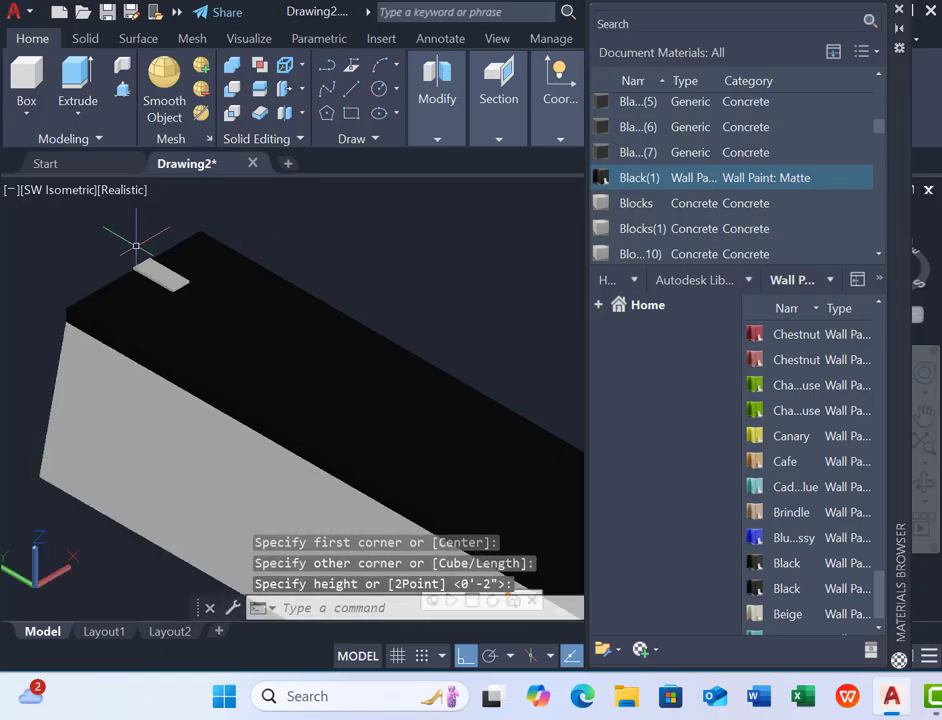
# - Move the small lane-marking box slightly in the negative X direction across the black surface
pyautogui.click(168, 279)
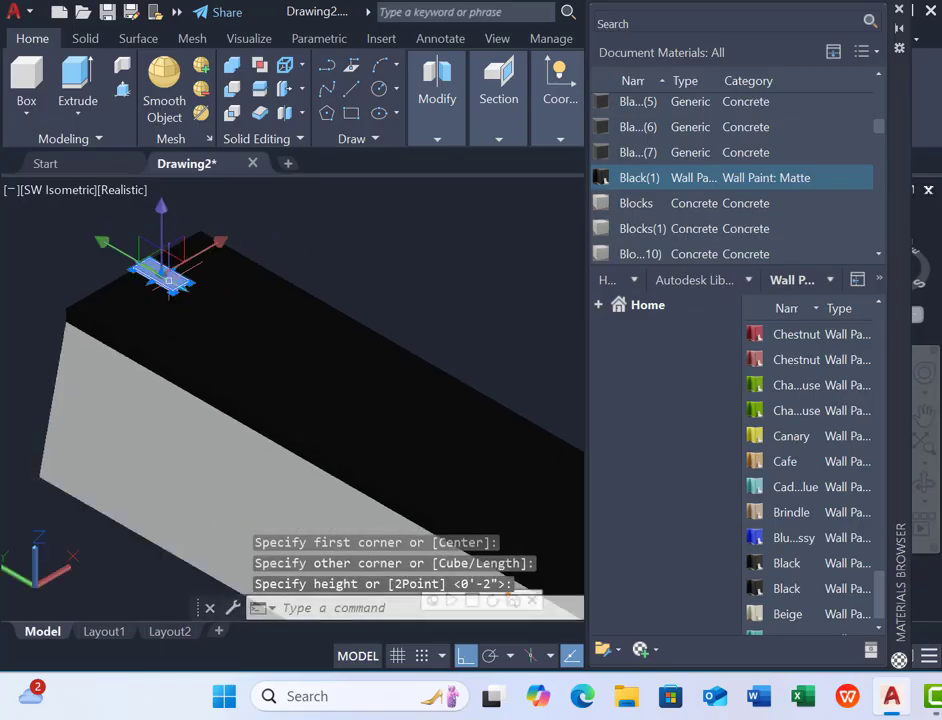
pyautogui.write('m')
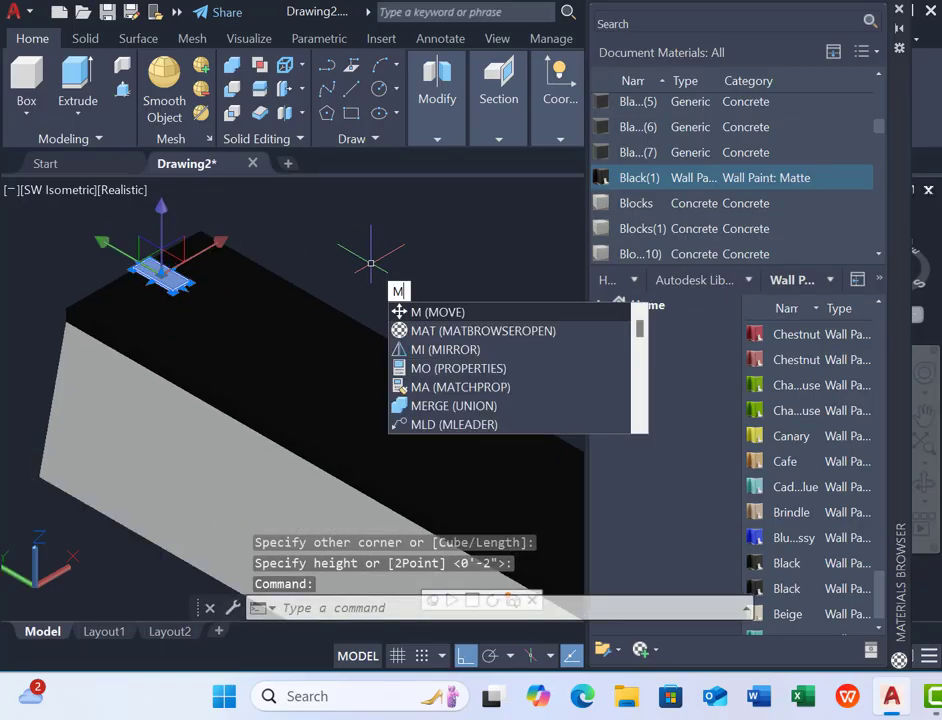
pyautogui.press('Return')
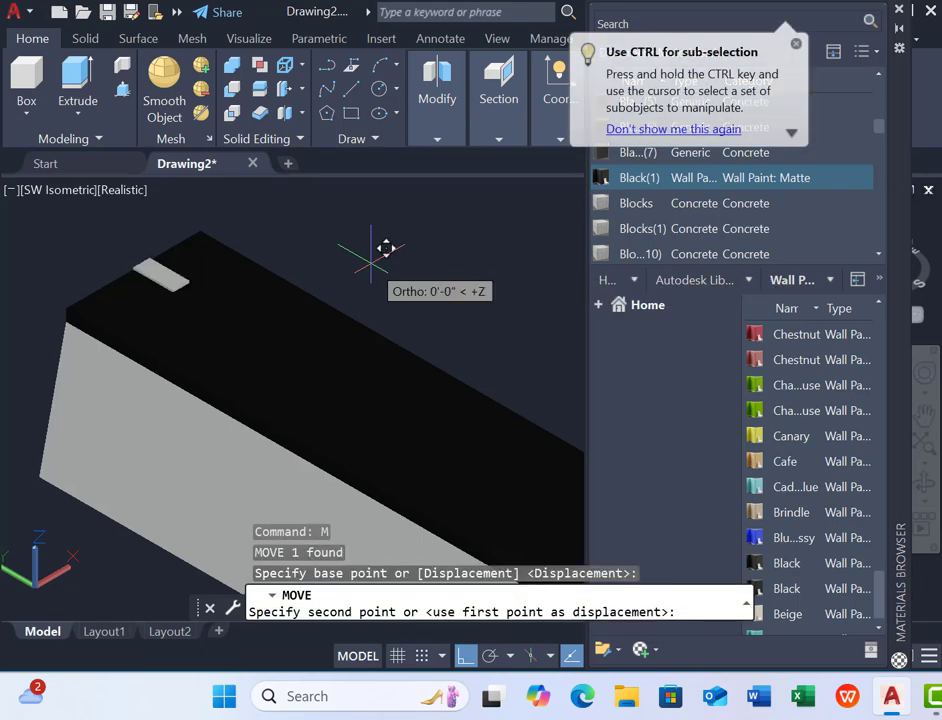
pyautogui.click(368, 266)
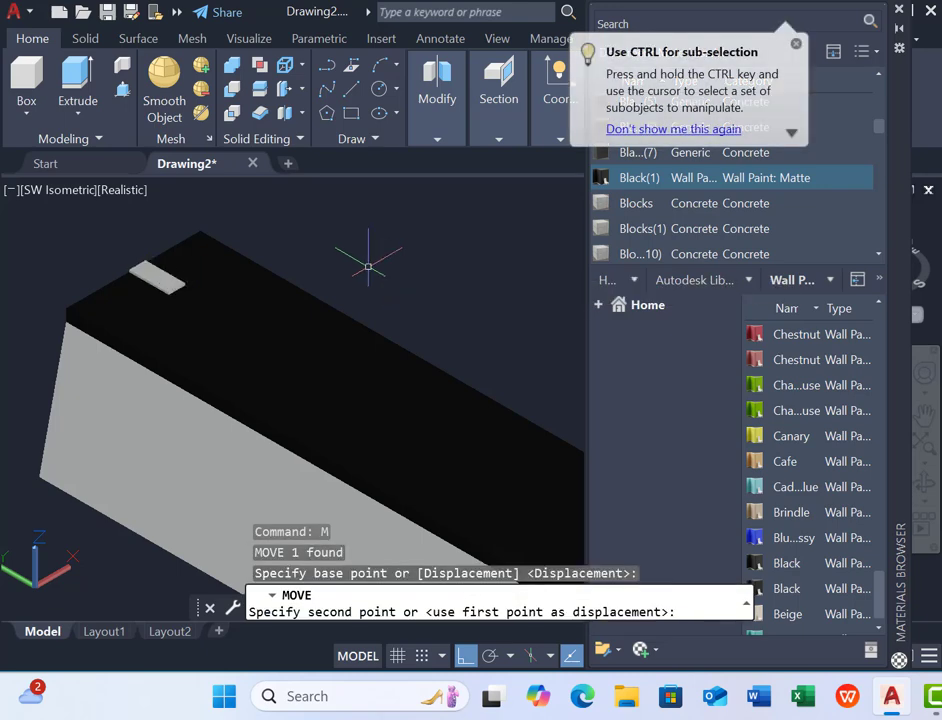
# - Copy the lane-marking box repeatedly in a straight row along the black surface up to its near end
pyautogui.click(114, 228)
pyautogui.click(209, 323)
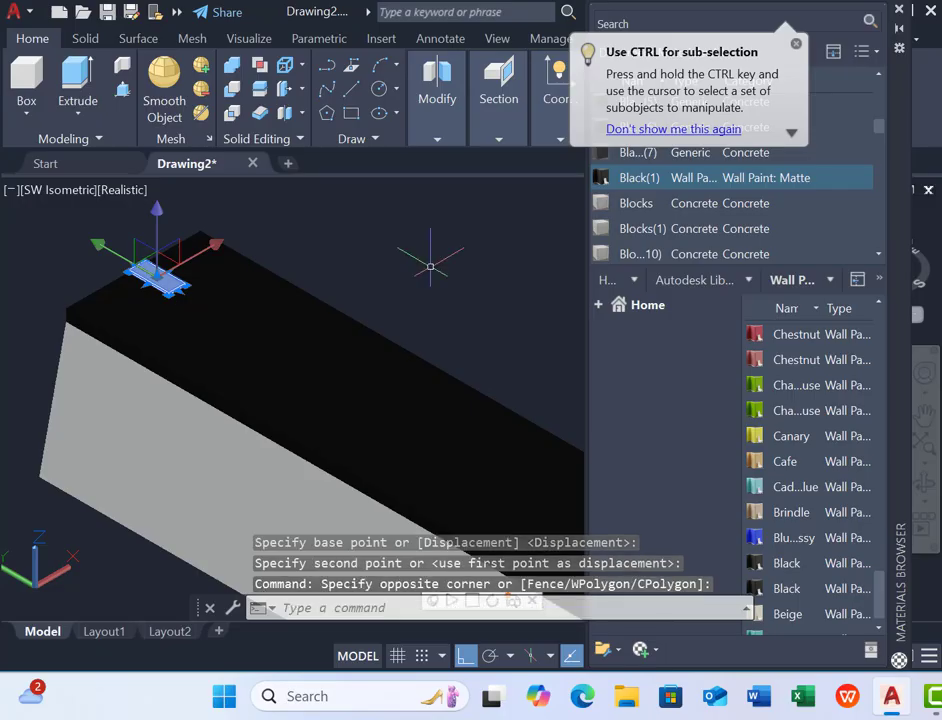
pyautogui.write('co')
pyautogui.press('Return')
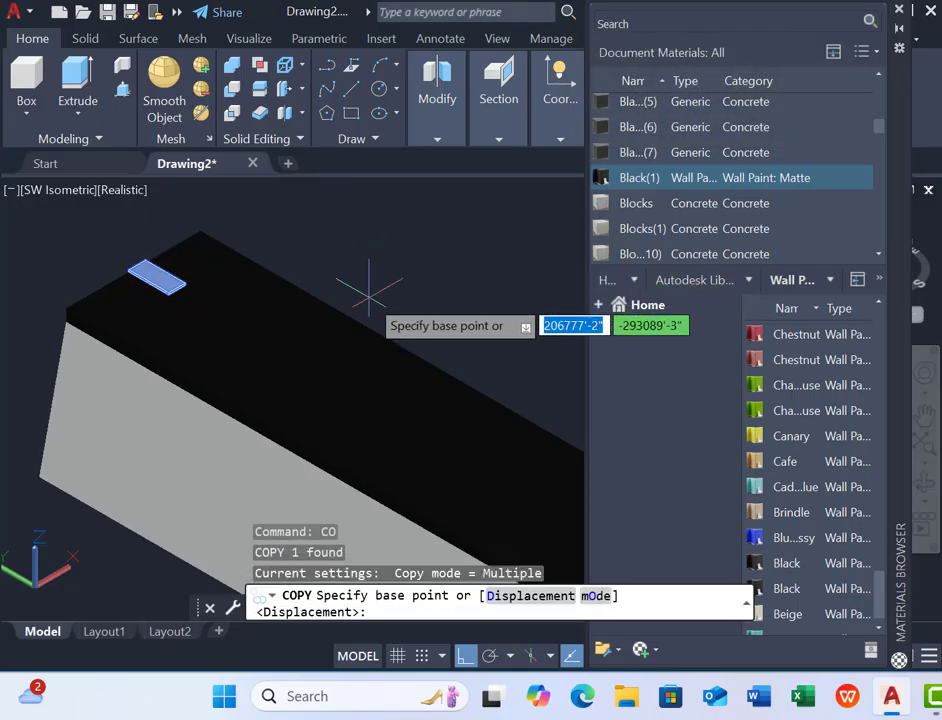
pyautogui.scroll(-5, 430, 265)
pyautogui.scroll(3, 414, 311)
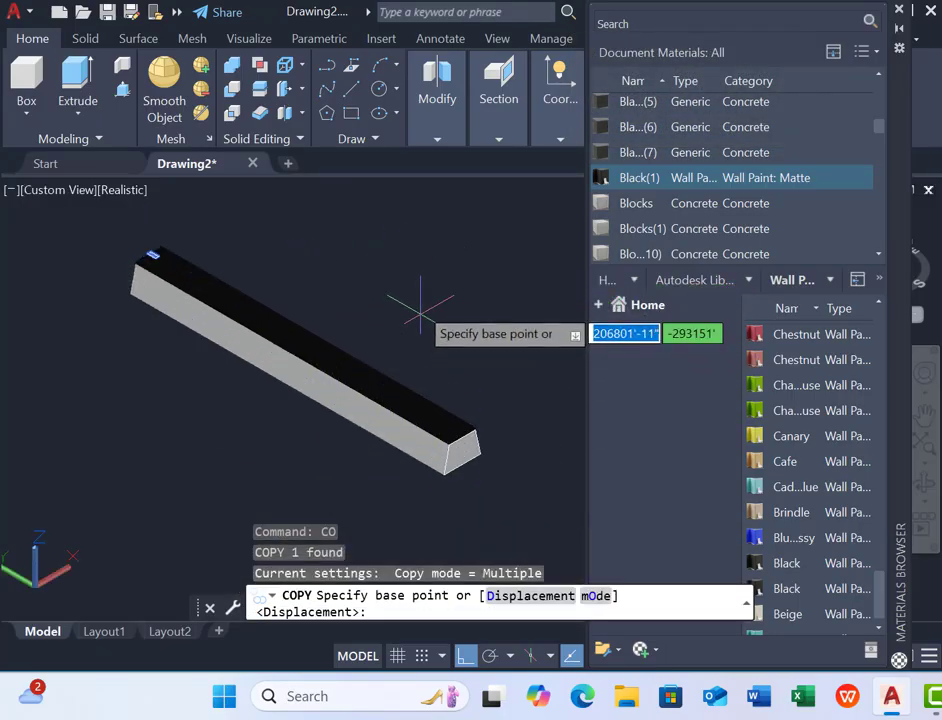
pyautogui.click(395, 285)
pyautogui.click(423, 293)
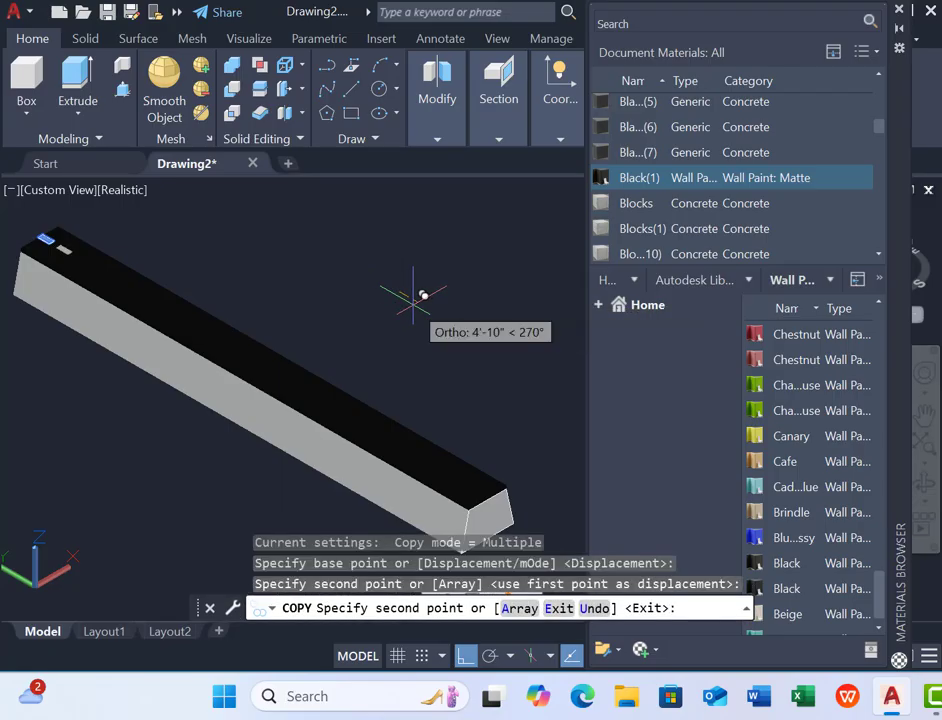
pyautogui.click(435, 317)
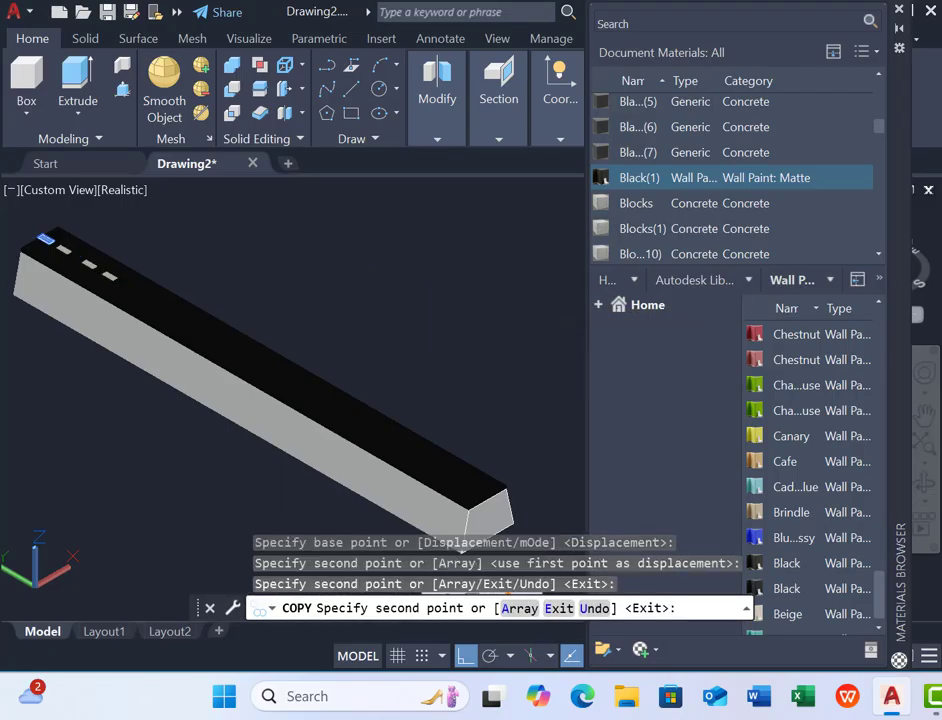
pyautogui.click(442, 340)
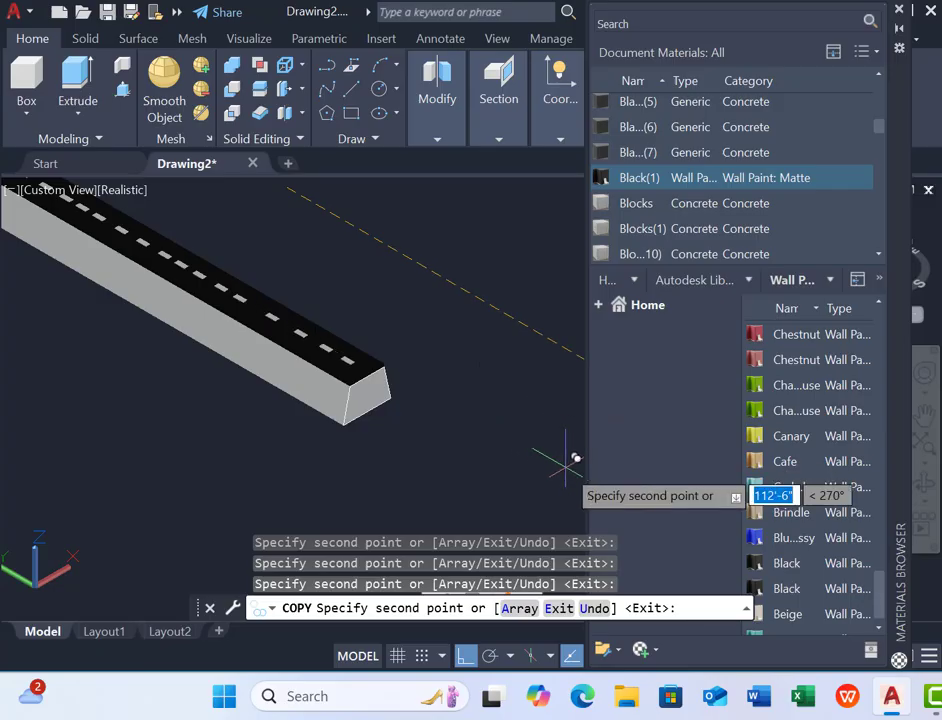
pyautogui.scroll(-4, 540, 391)
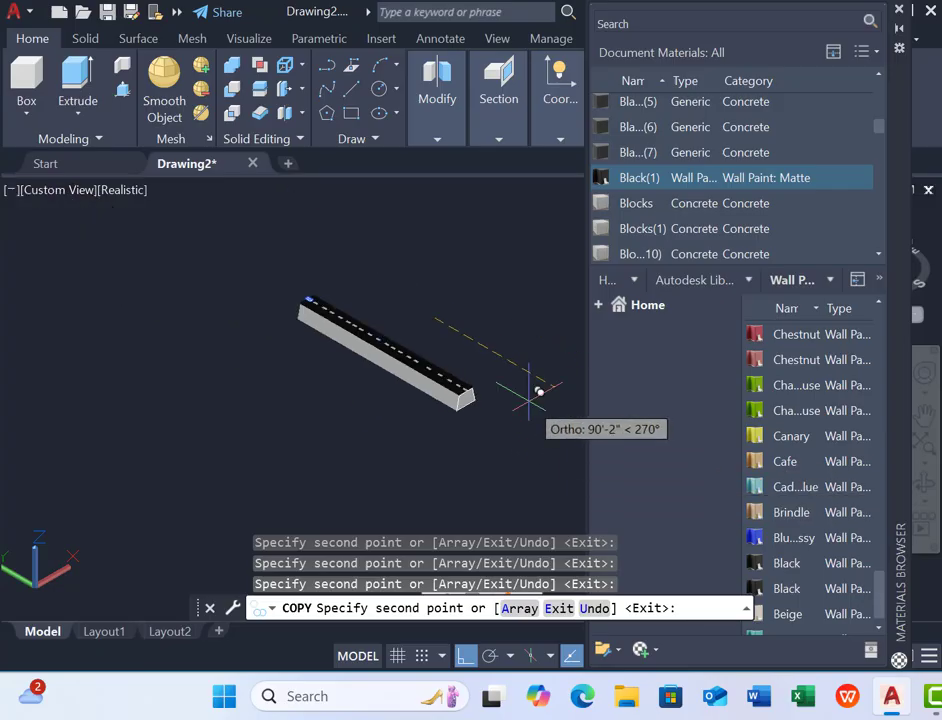
pyautogui.press('Escape')
# - Apply a Masonry: CMU material to the trapezoidal solid and close the Materials Browser
pyautogui.scroll(5, 320, 312)
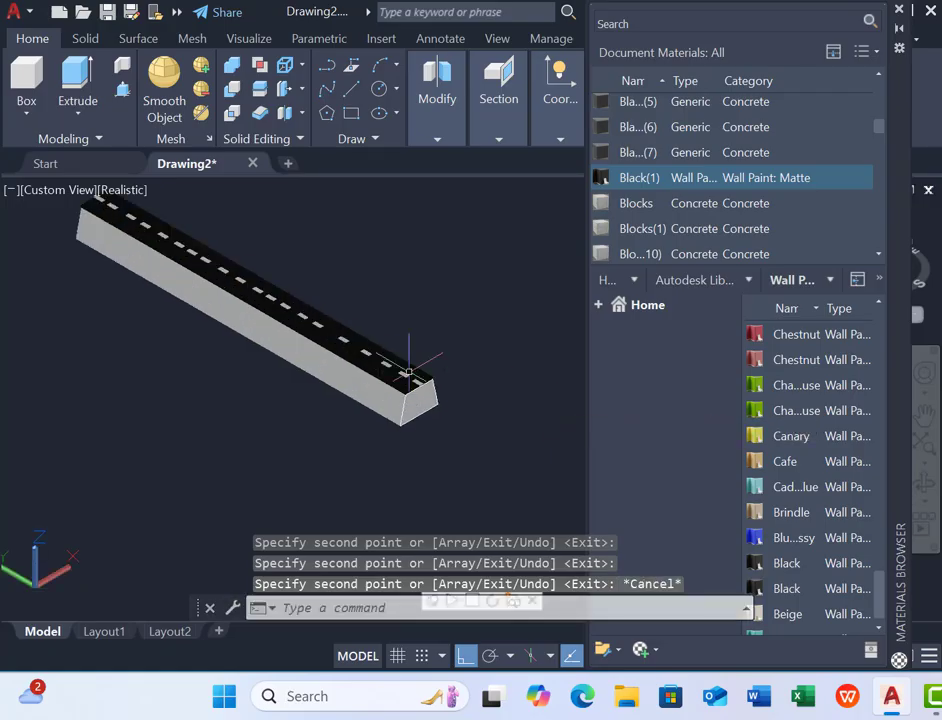
pyautogui.scroll(-2, 380, 326)
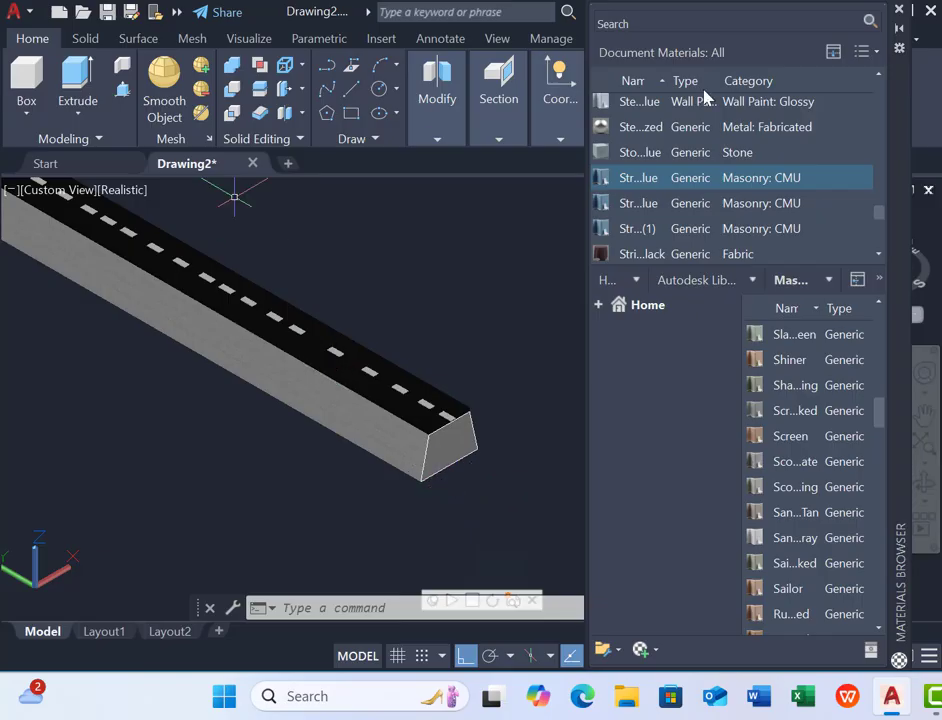
pyautogui.click(900, 12)
# - Orbit the finished road model to inspect its markings and front end from a different angle
pyautogui.scroll(-4, 526, 378)
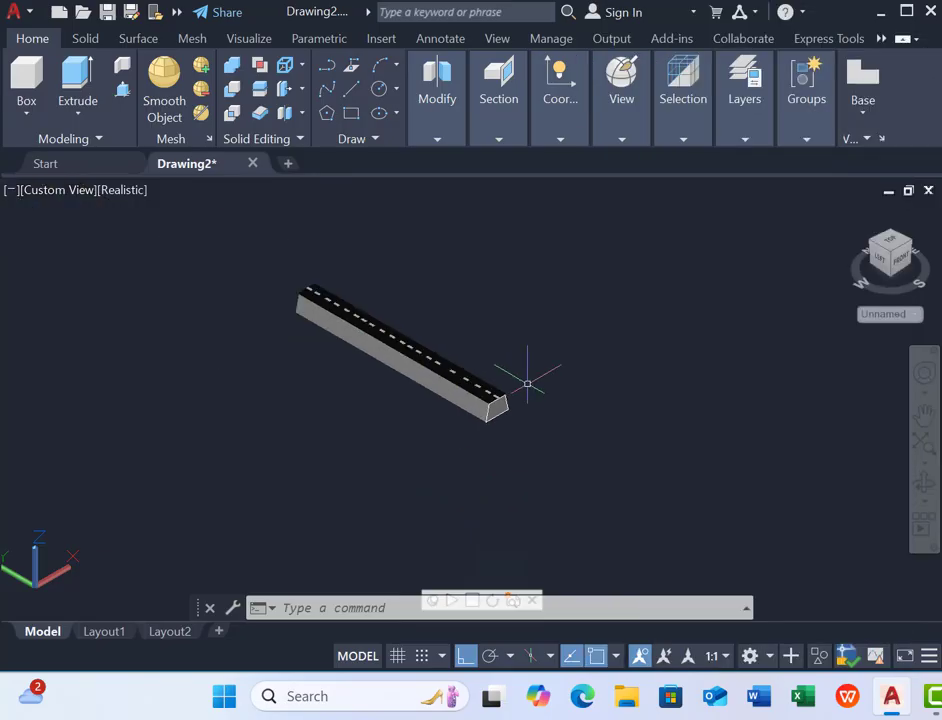
pyautogui.scroll(2, 453, 334)
pyautogui.click(922, 482)
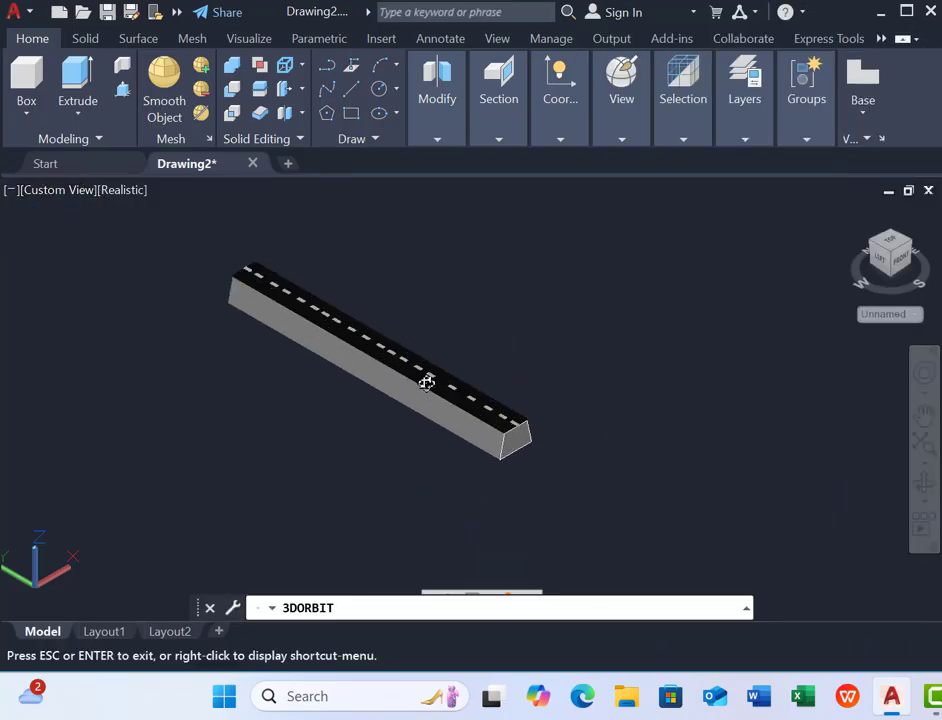
pyautogui.scroll(5, 452, 404)
pyautogui.moveTo(467, 405); pyautogui.dragTo(620, 443)
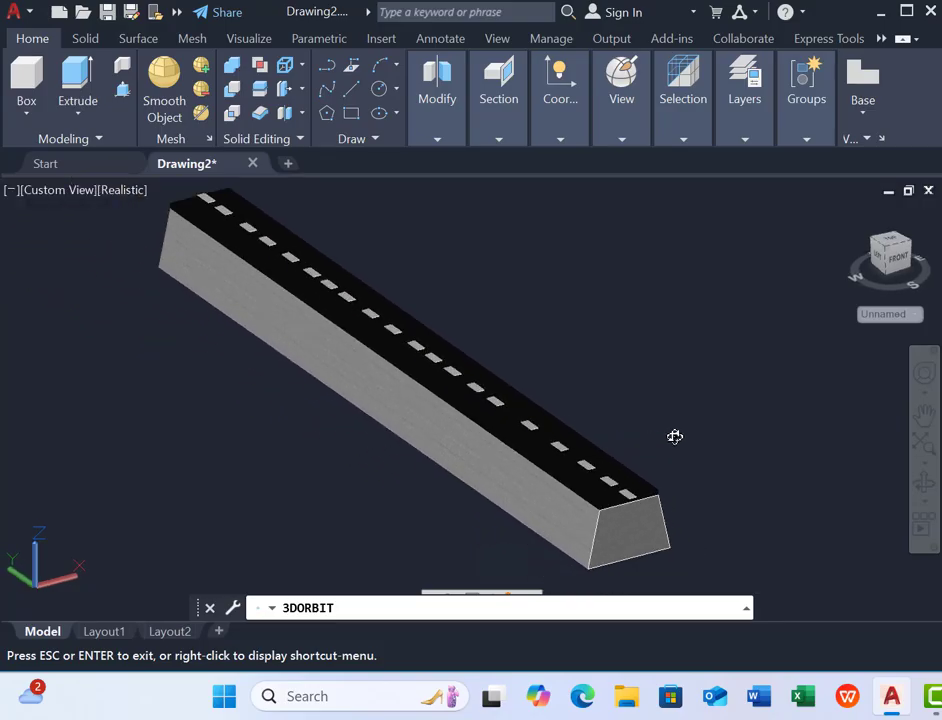